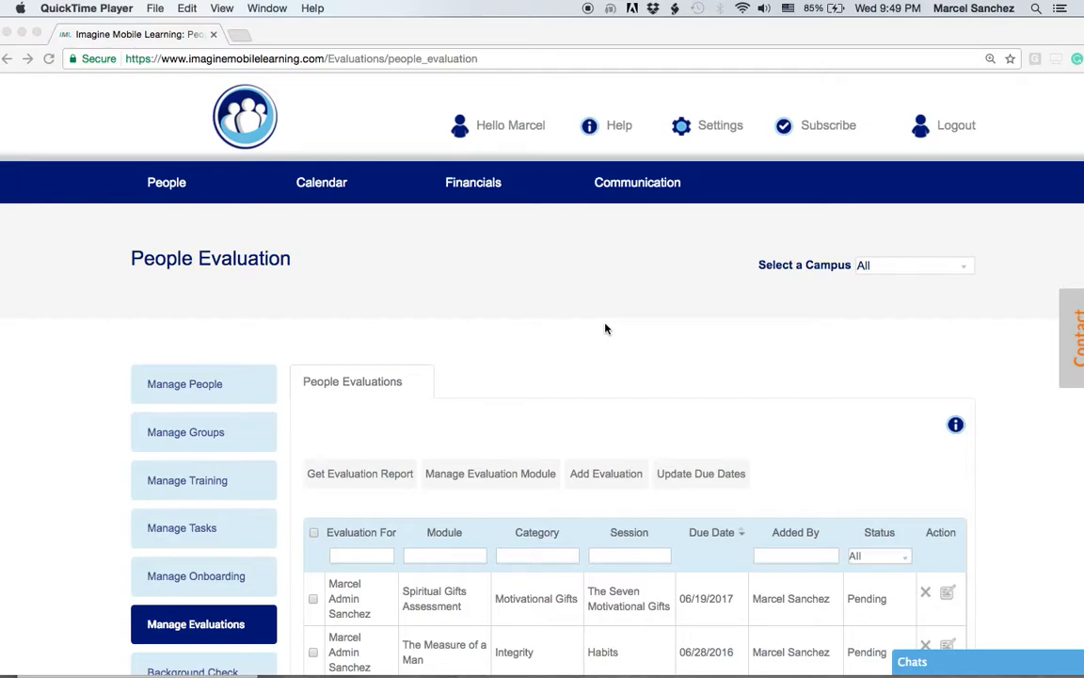
Open the evaluation report form for the people evaluations
{"action": "scroll", "coordinate": [950, 392], "scroll_direction": "down", "scroll_amount": 3}
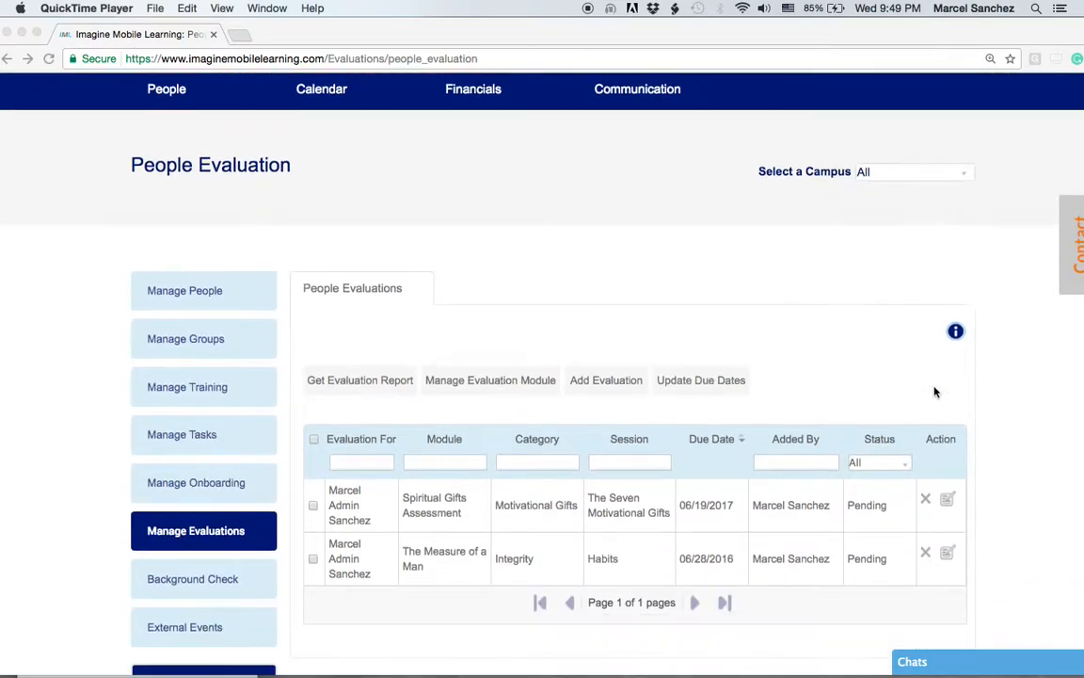
{"action": "scroll", "coordinate": [934, 391], "scroll_direction": "down", "scroll_amount": 1}
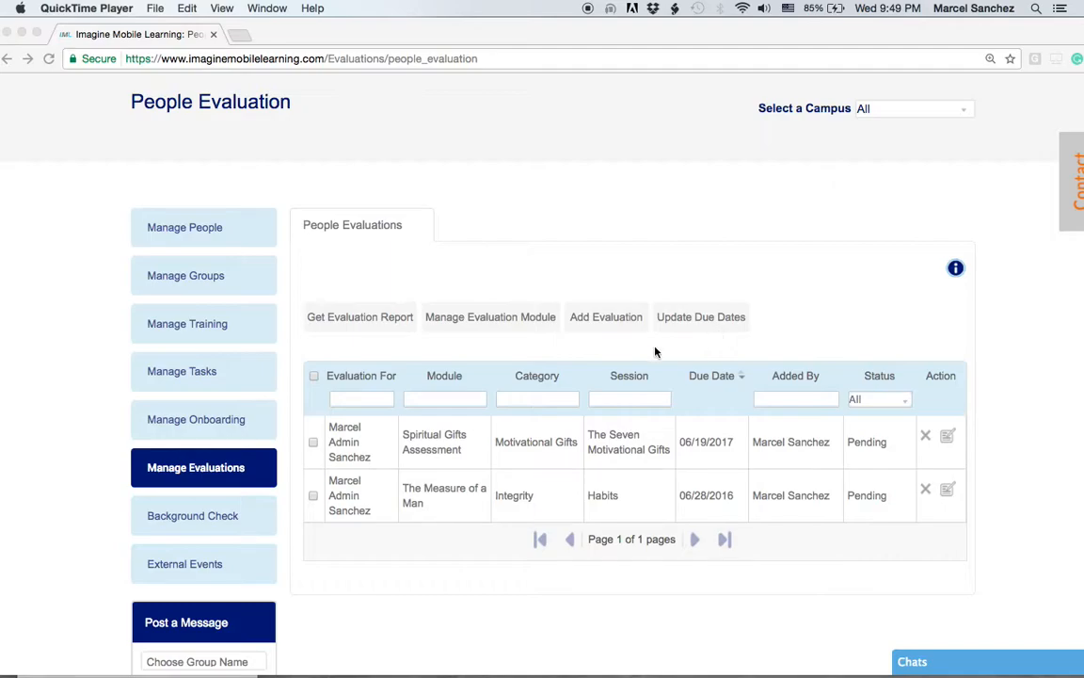
{"action": "left_click", "coordinate": [363, 294]}
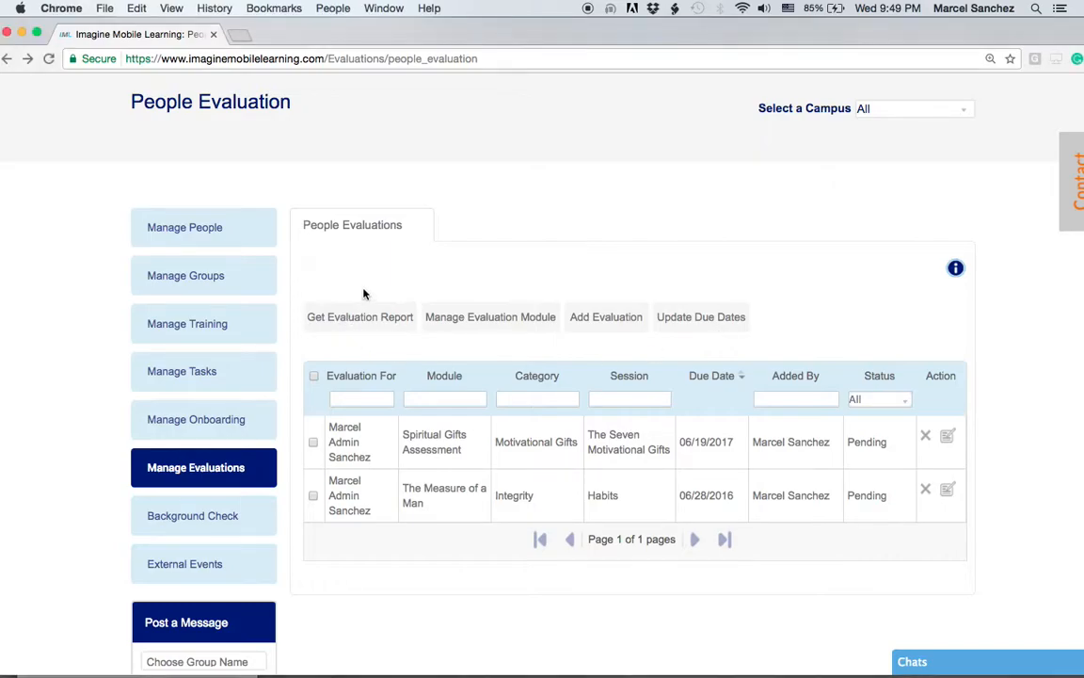
{"action": "left_click", "coordinate": [355, 320]}
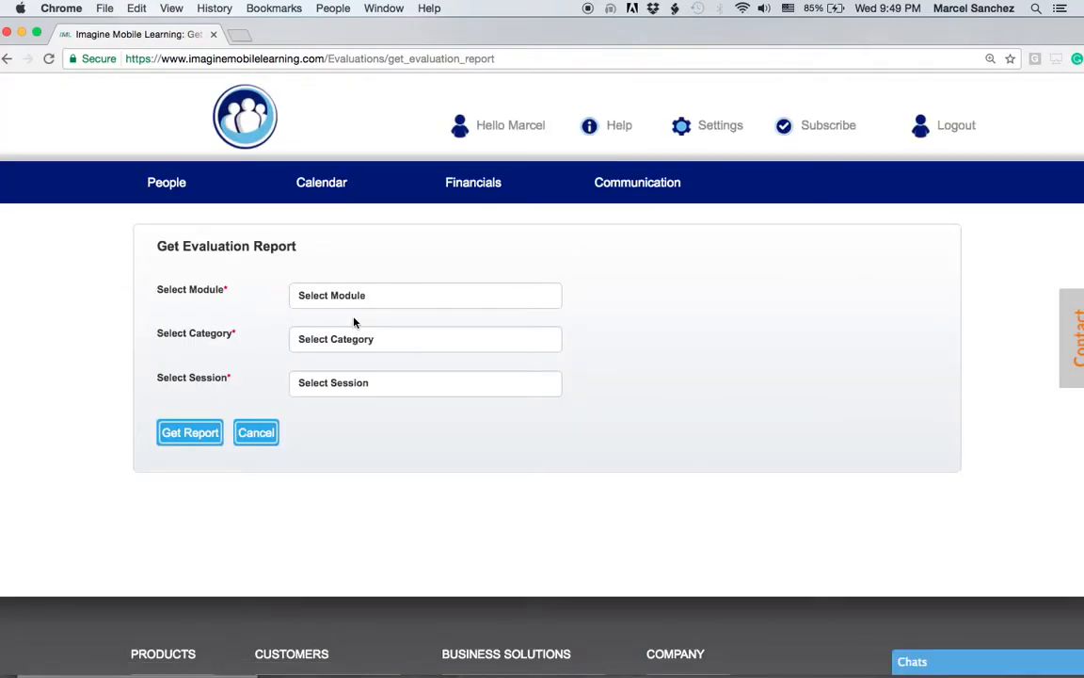
Fill in the report form with module The Measure of a Man, category Integrity and session Habits, and cancel it without getting the report
{"action": "left_click", "coordinate": [359, 305]}
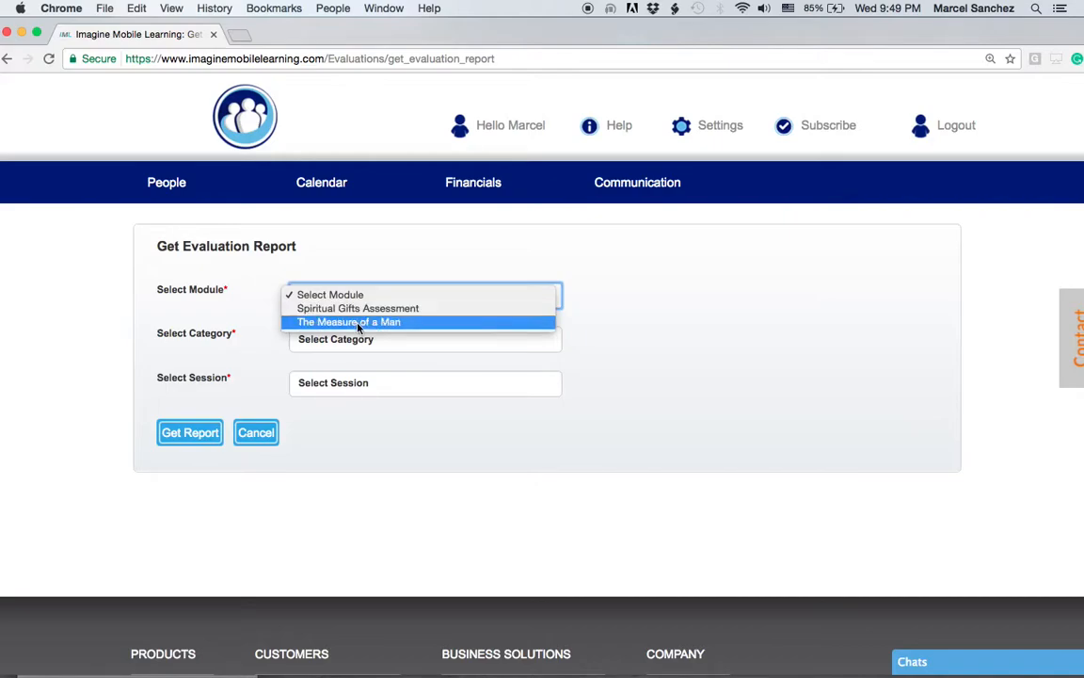
{"action": "left_click", "coordinate": [357, 322]}
{"action": "left_click", "coordinate": [301, 342]}
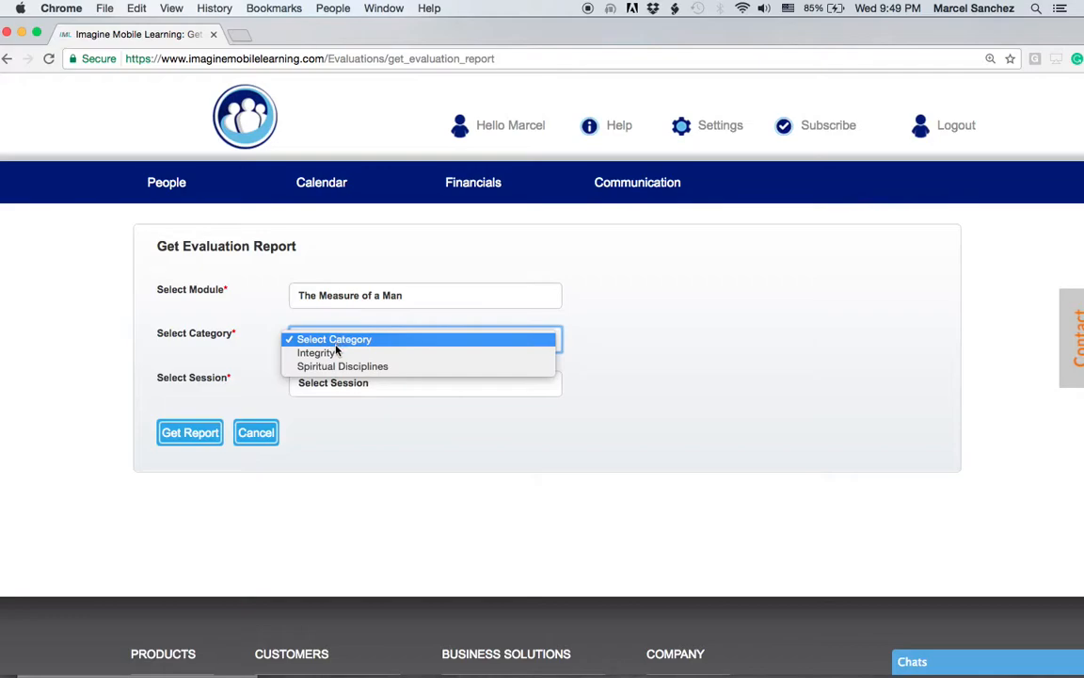
{"action": "left_click", "coordinate": [328, 354]}
{"action": "left_click", "coordinate": [334, 384]}
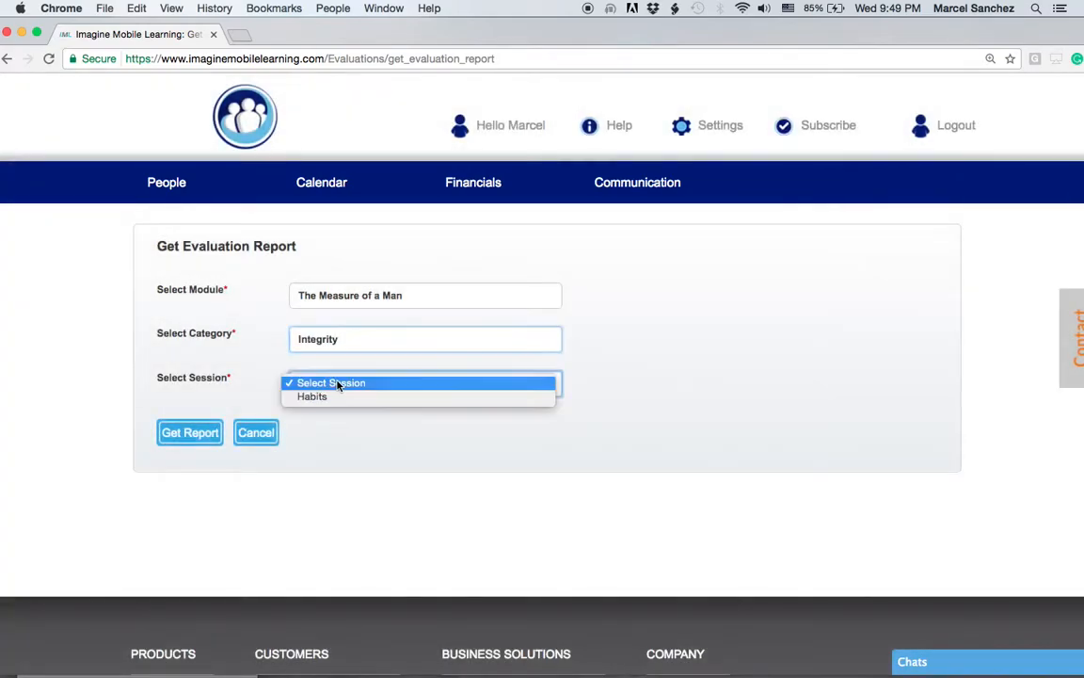
{"action": "left_click", "coordinate": [334, 399]}
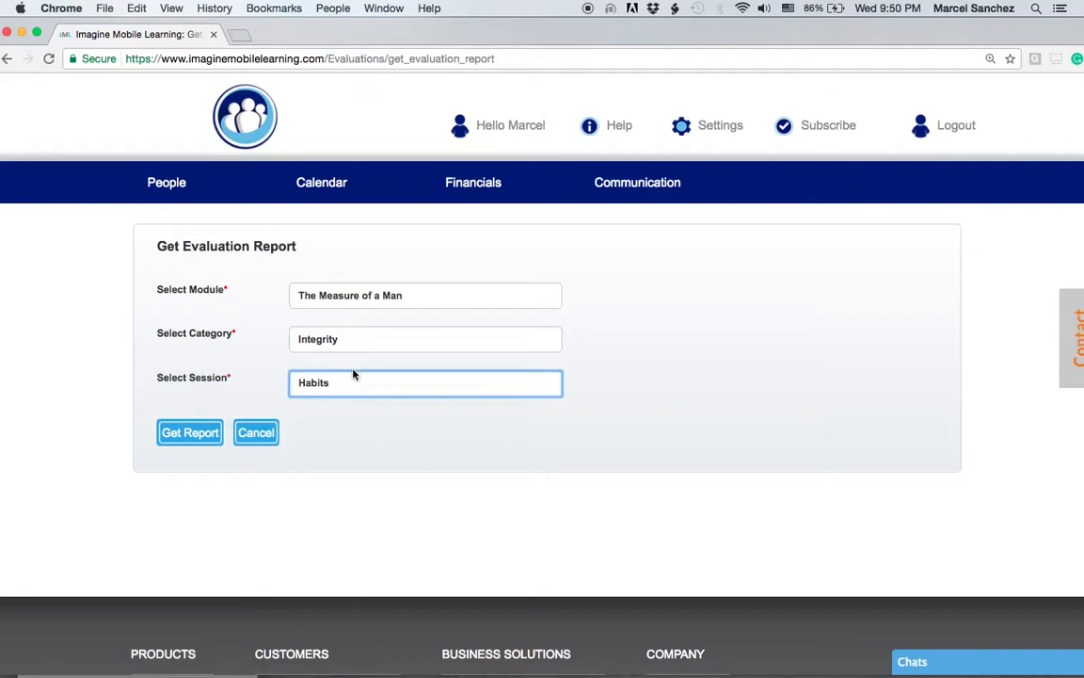
{"action": "left_click", "coordinate": [267, 435]}
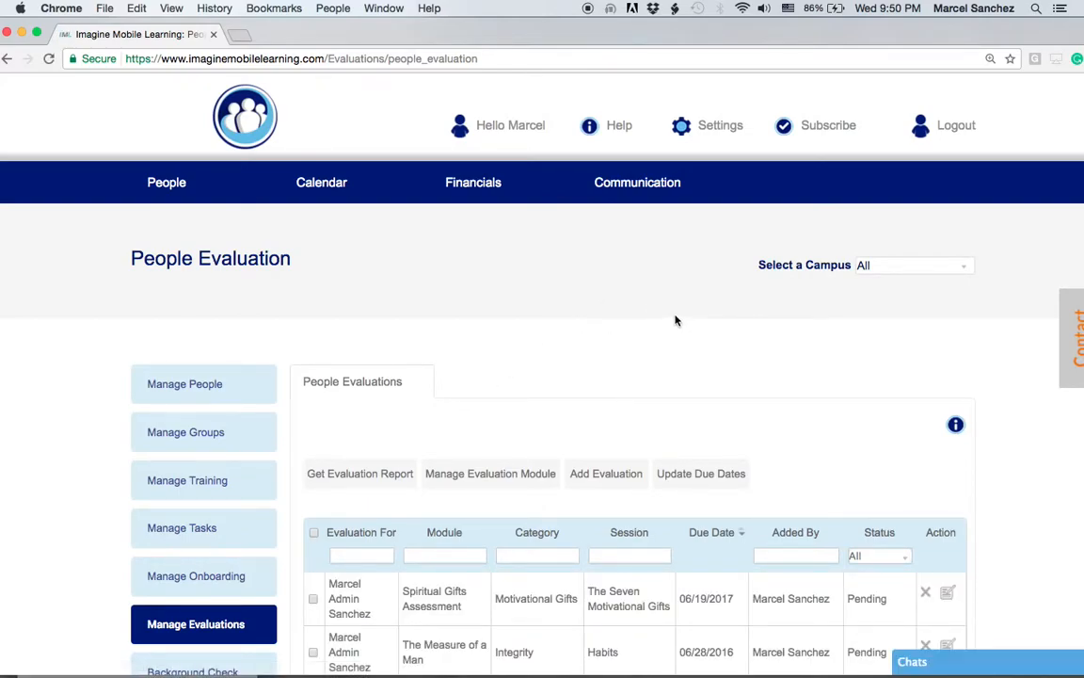
Start adding a new evaluation from the People Evaluation page and dismiss the Monitoring Timeout notification
{"action": "scroll", "coordinate": [787, 355], "scroll_direction": "down", "scroll_amount": 2}
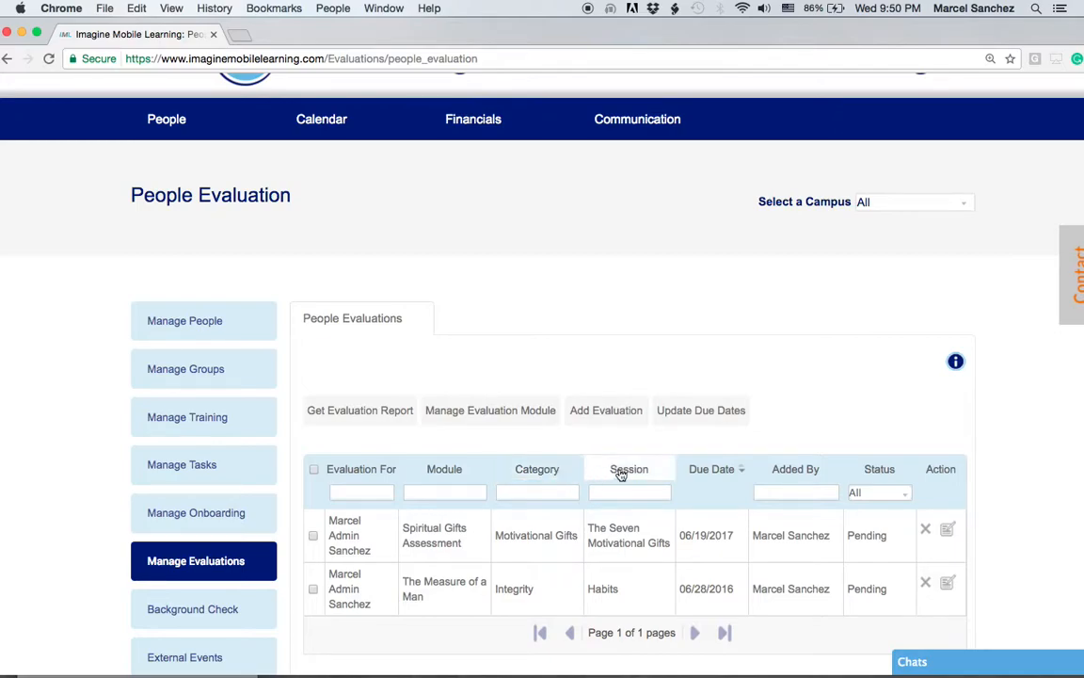
{"action": "left_click", "coordinate": [601, 416]}
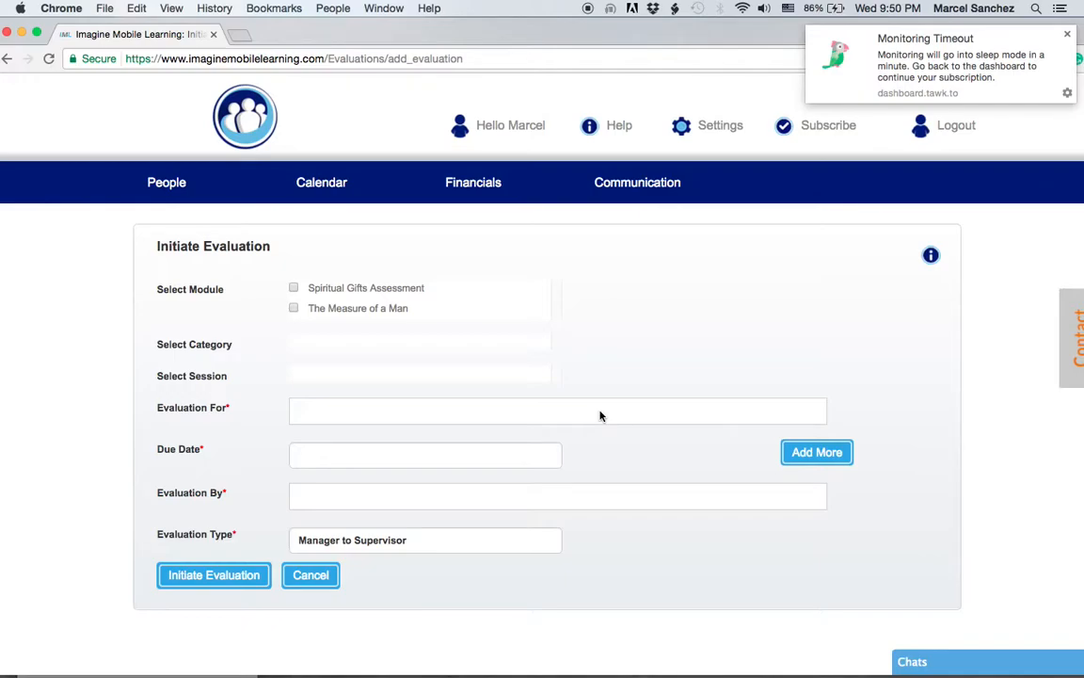
{"action": "left_click", "coordinate": [1068, 35]}
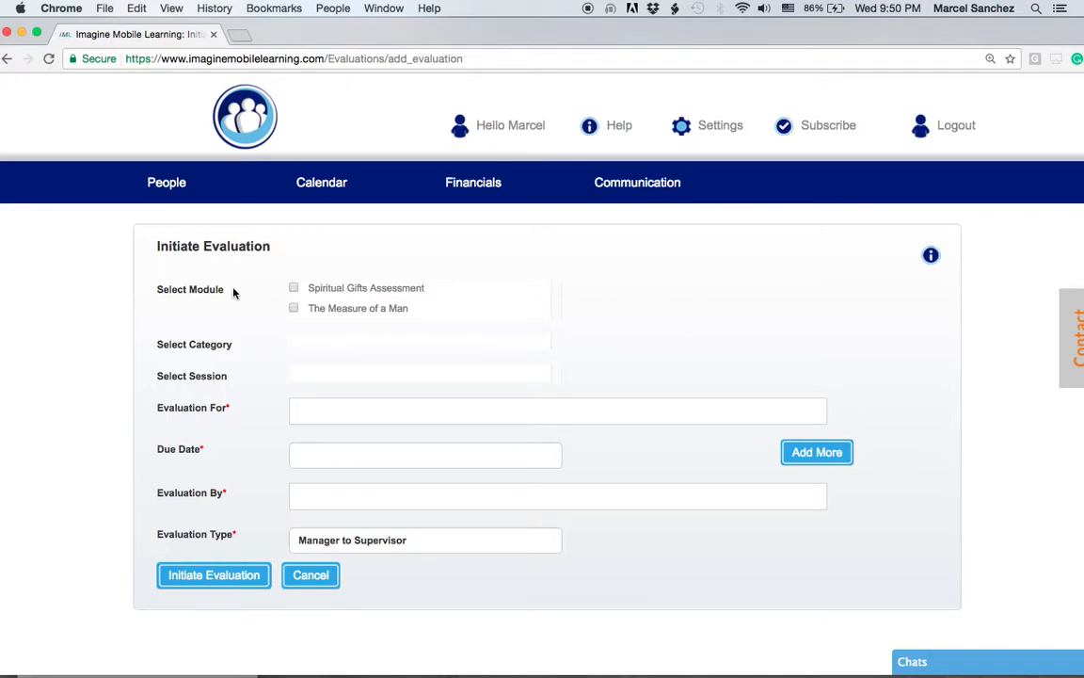
{"action": "left_click", "coordinate": [295, 289]}
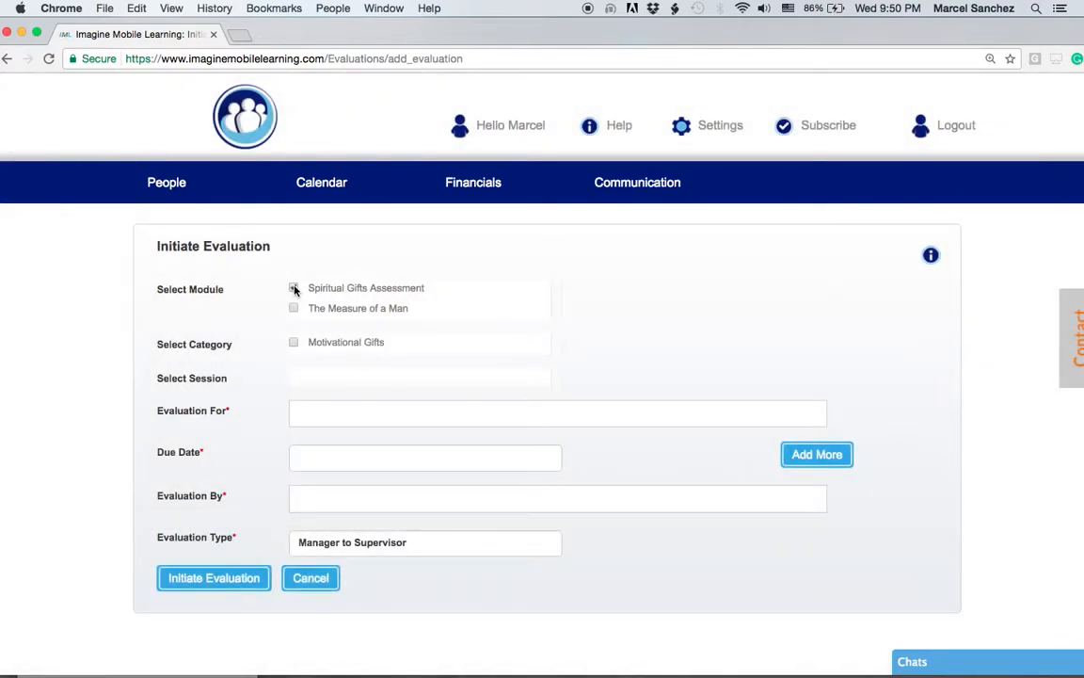
{"action": "left_click", "coordinate": [293, 342]}
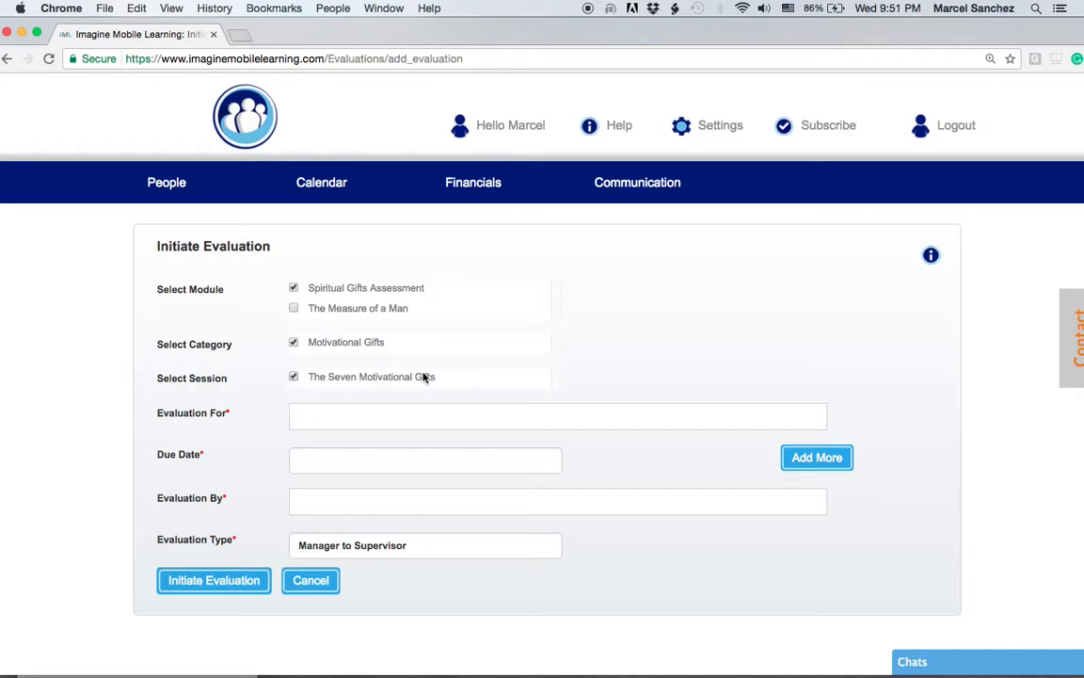
{"action": "left_click", "coordinate": [294, 343]}
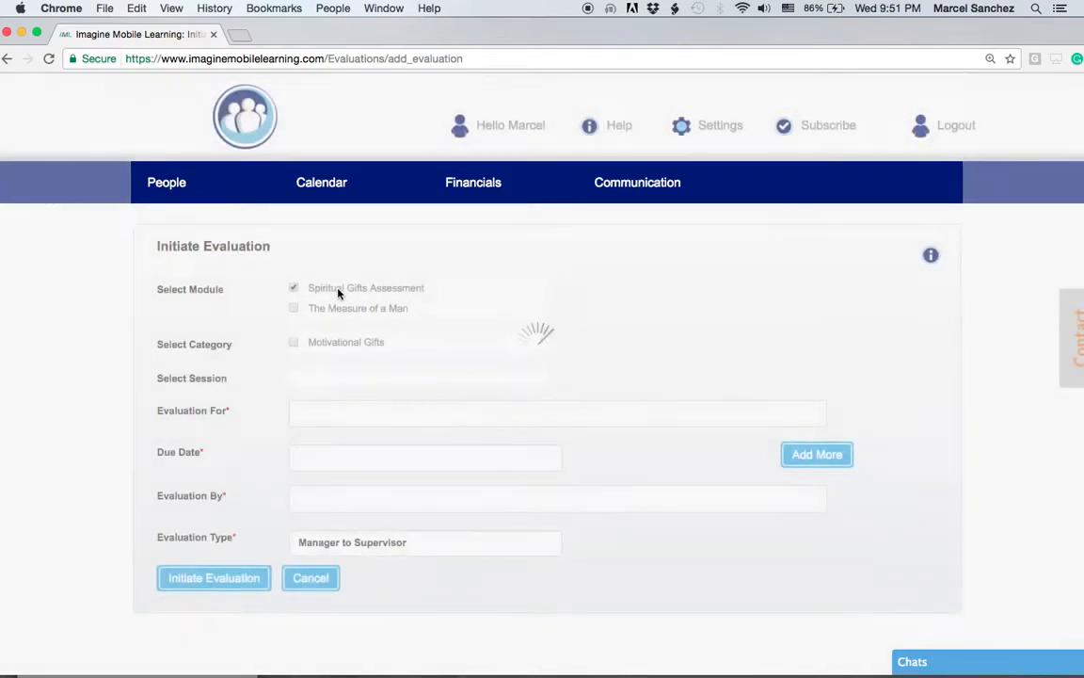
Select The Measure of a Man module with the Spiritual Disciplines category, and add the third person matching "ter" as the one evaluated
{"action": "left_click", "coordinate": [294, 308]}
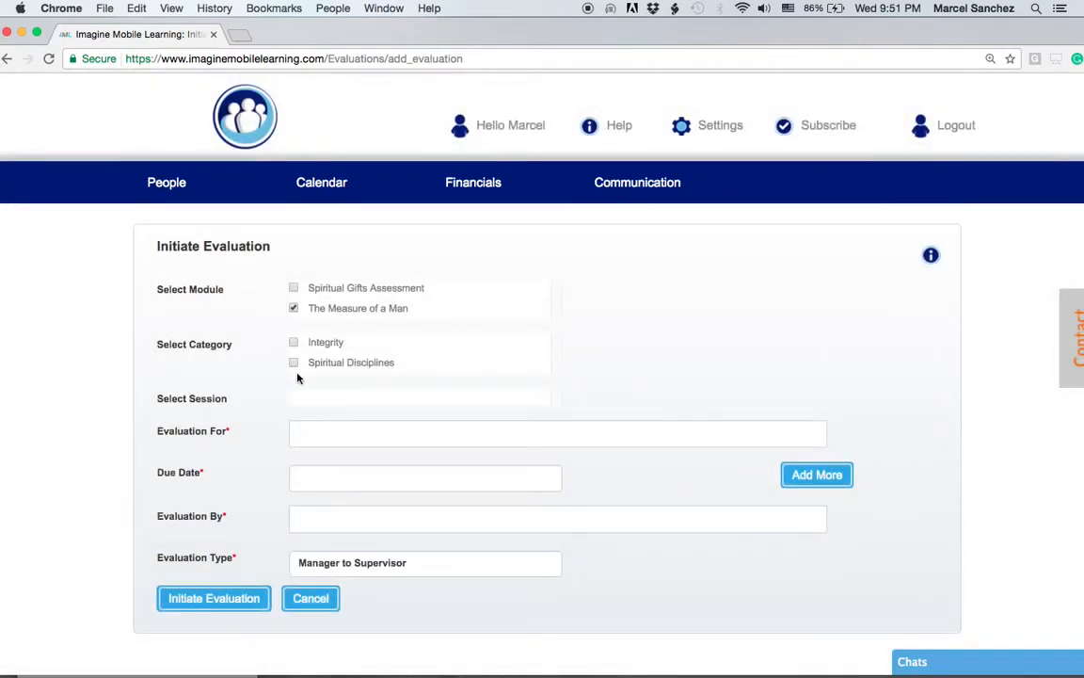
{"action": "left_click", "coordinate": [295, 364]}
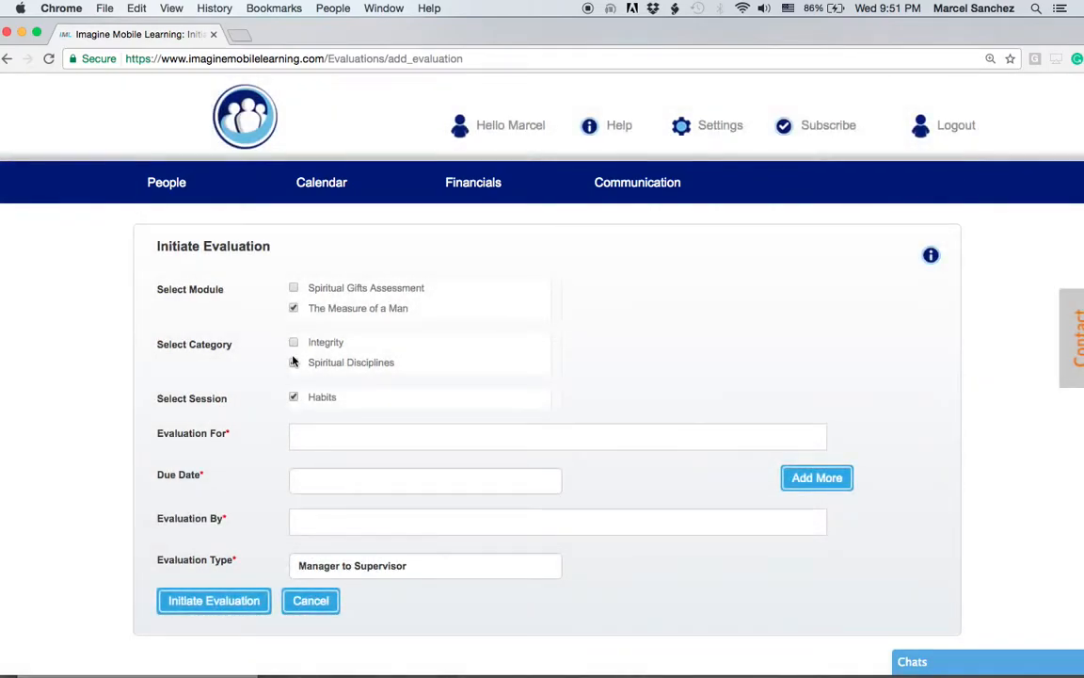
{"action": "left_click", "coordinate": [307, 441]}
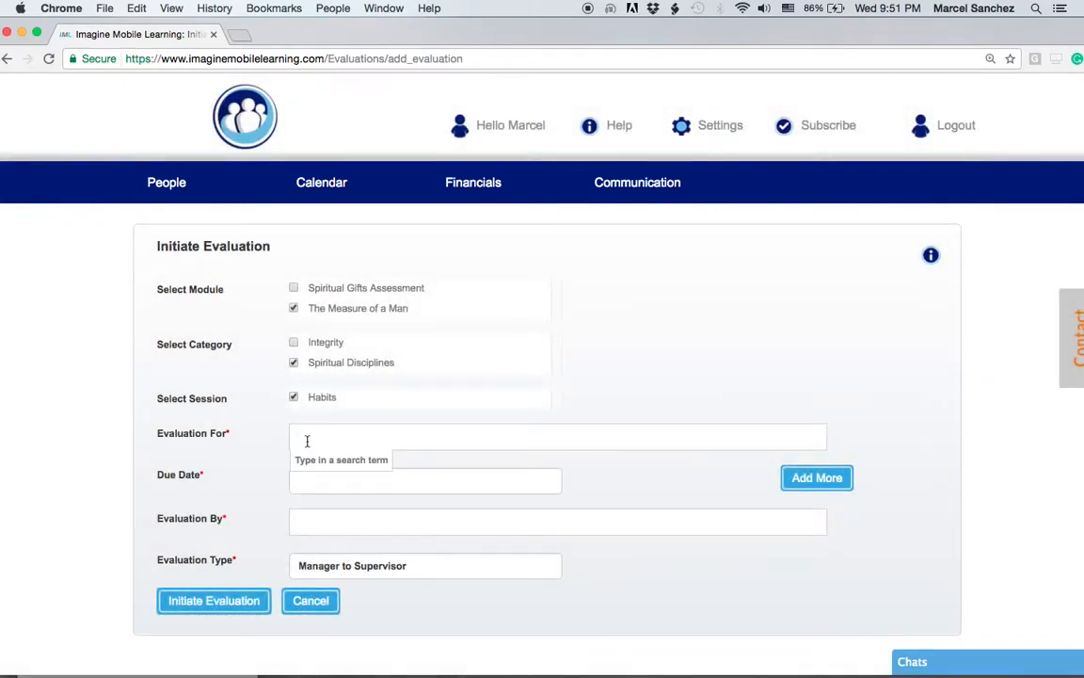
{"action": "type", "text": "ter"}
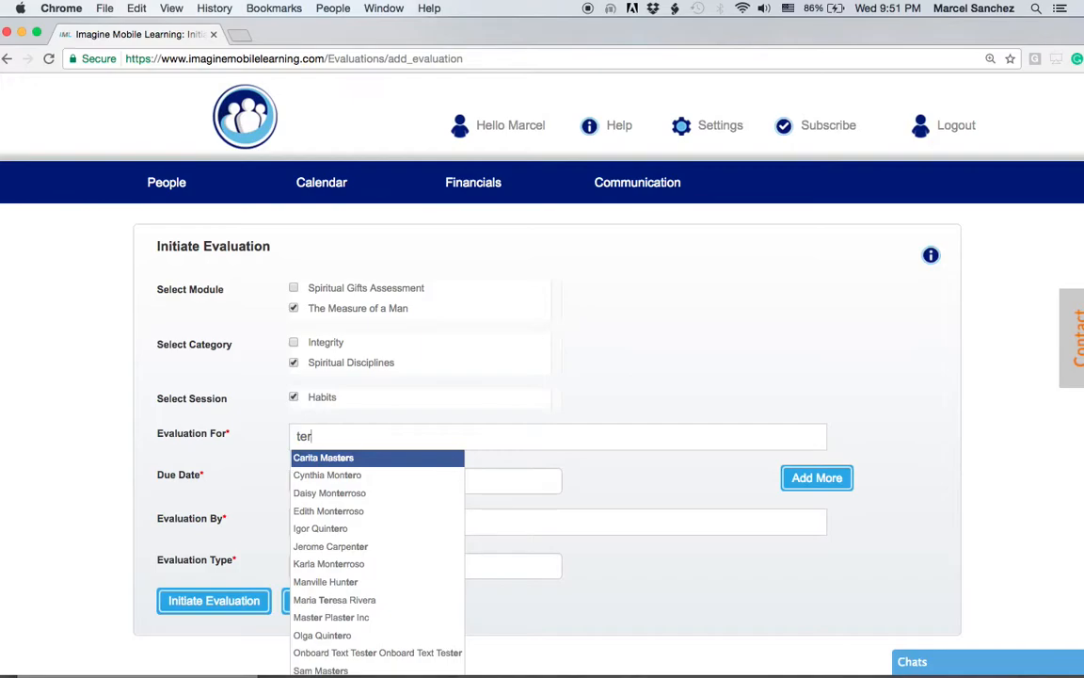
{"action": "key", "text": "Down"}
{"action": "key", "text": "Down"}
{"action": "key", "text": "Return"}
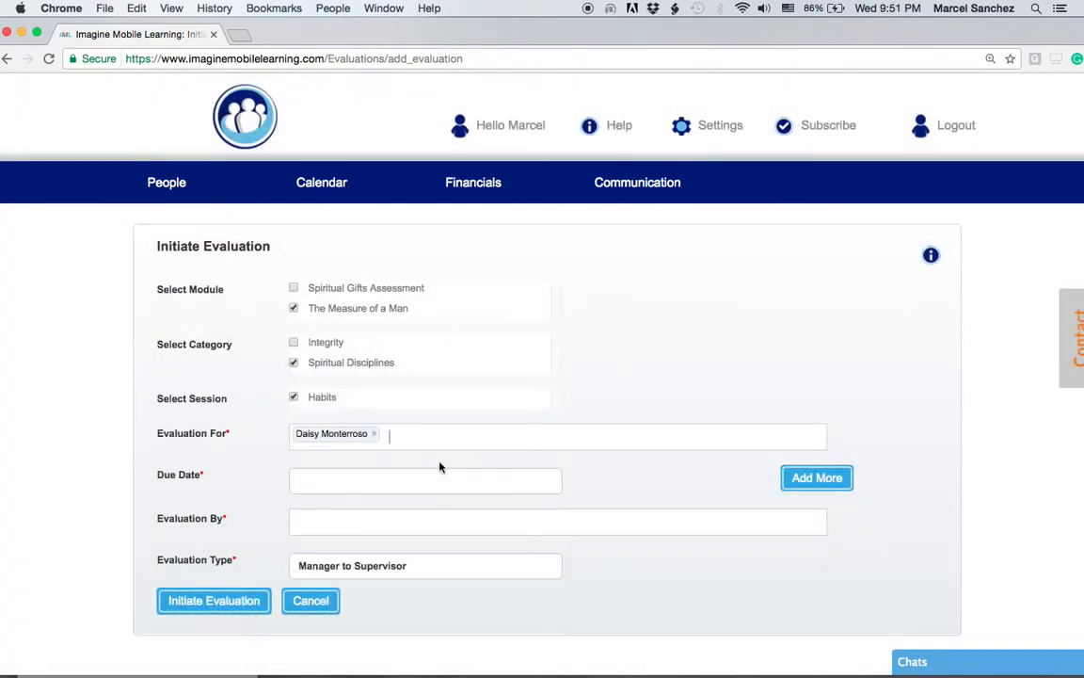
Set the evaluation's due date to 06-26-2017
{"action": "left_click", "coordinate": [390, 479]}
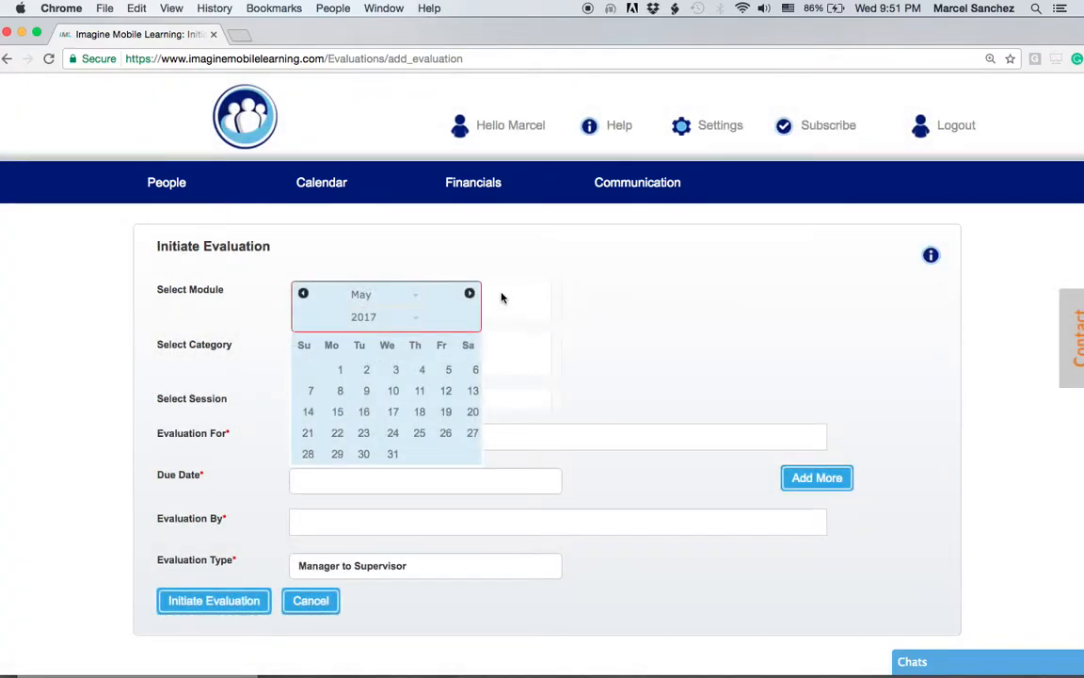
{"action": "left_click", "coordinate": [469, 293]}
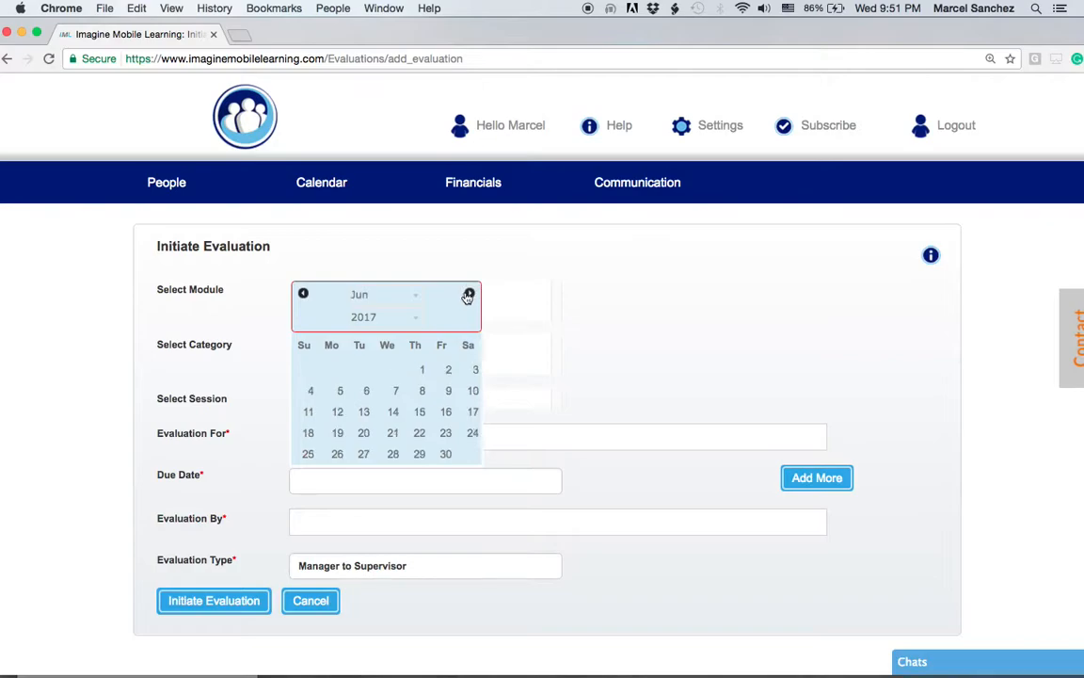
{"action": "left_click", "coordinate": [339, 455]}
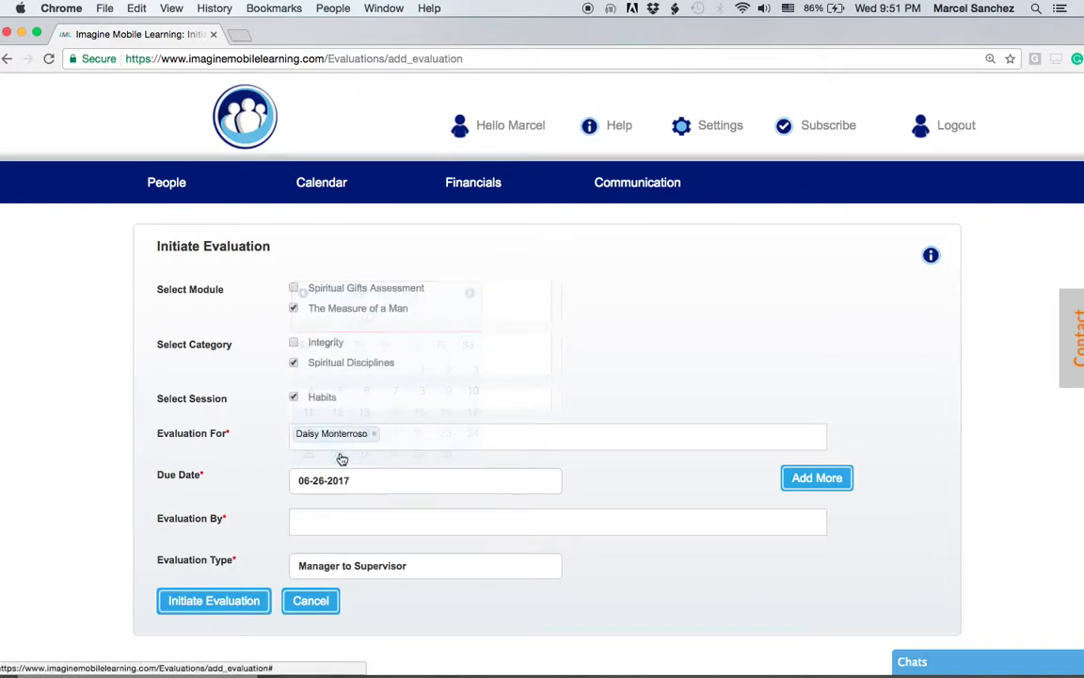
Look up and add the evaluator by name, and set the evaluation type to Supervisor to Individual
{"action": "left_click", "coordinate": [321, 526]}
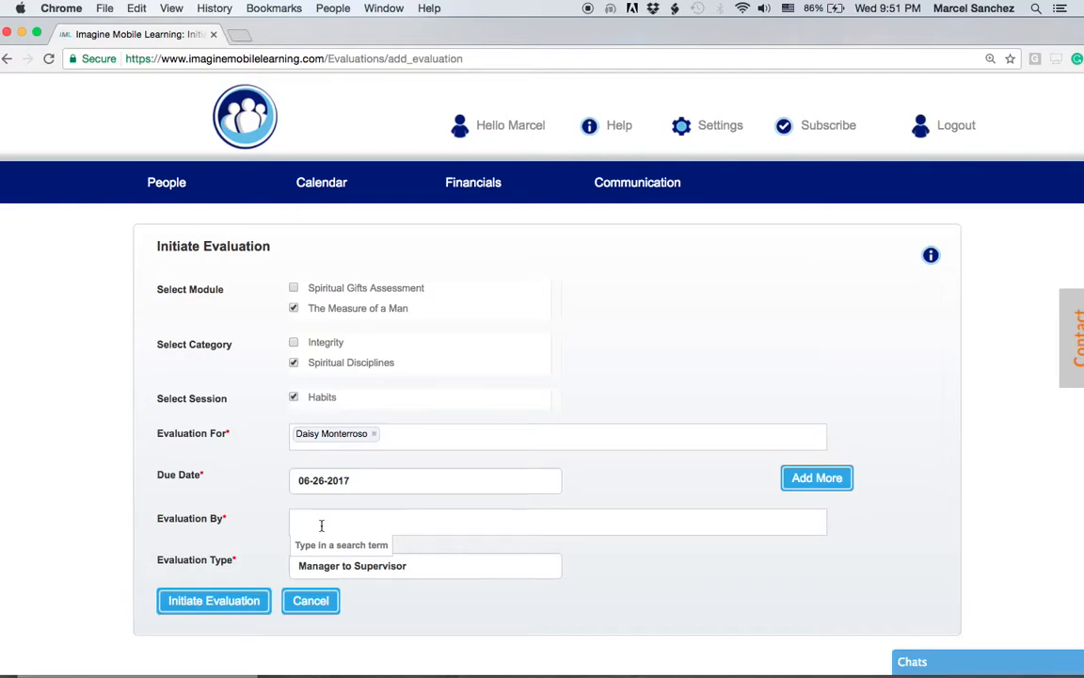
{"action": "type", "text": "mar"}
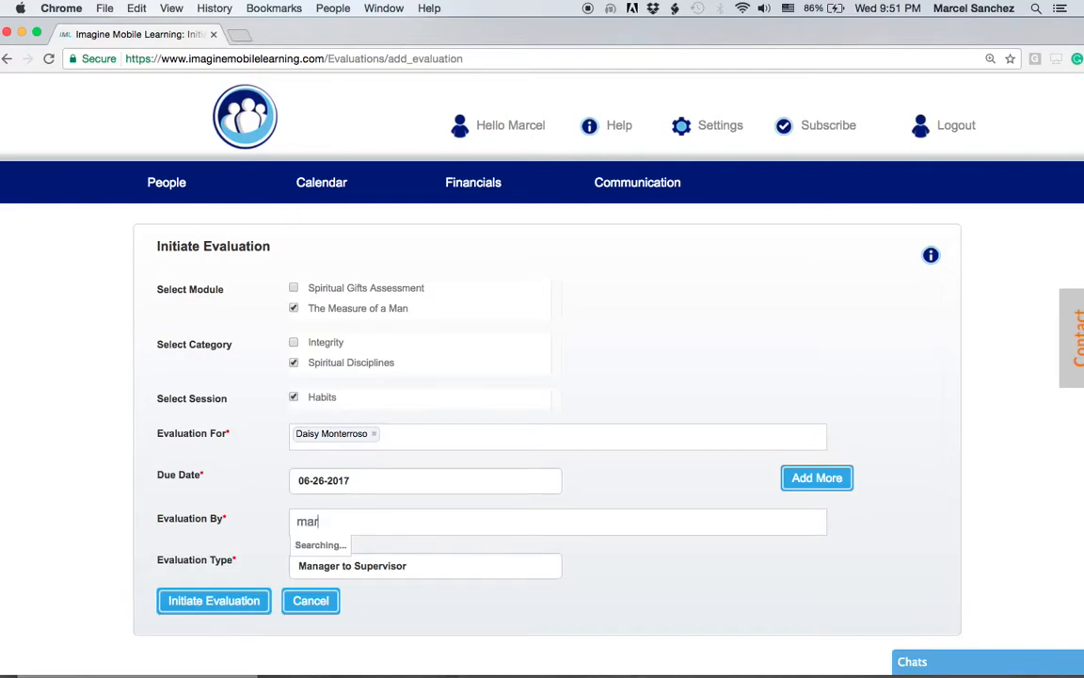
{"action": "type", "text": "cel"}
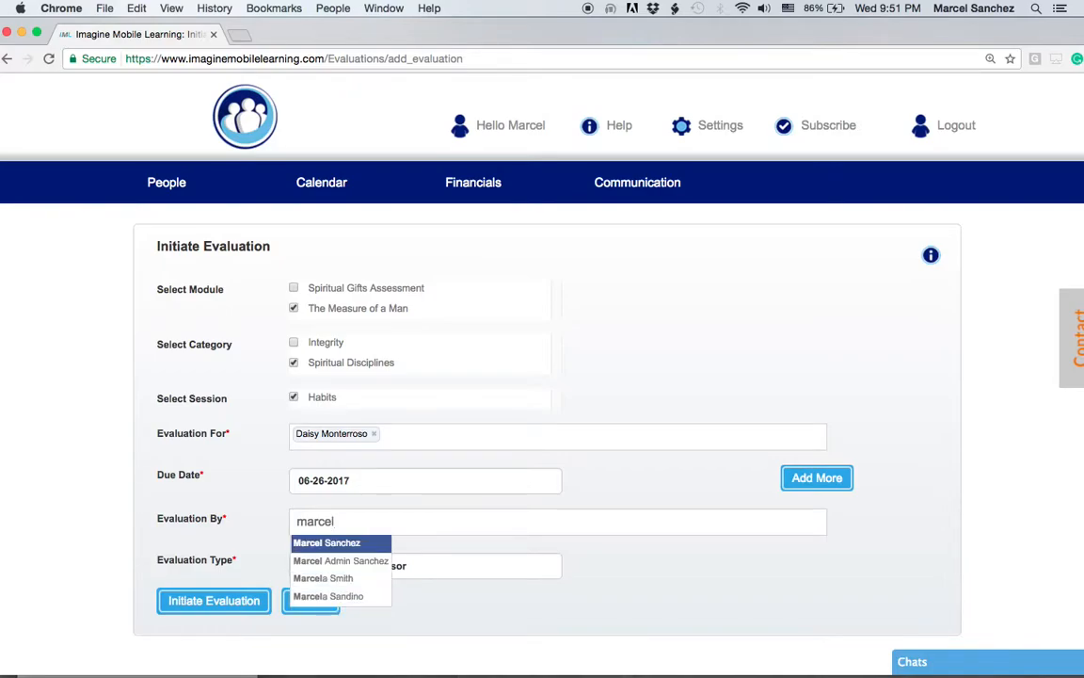
{"action": "key", "text": "Return"}
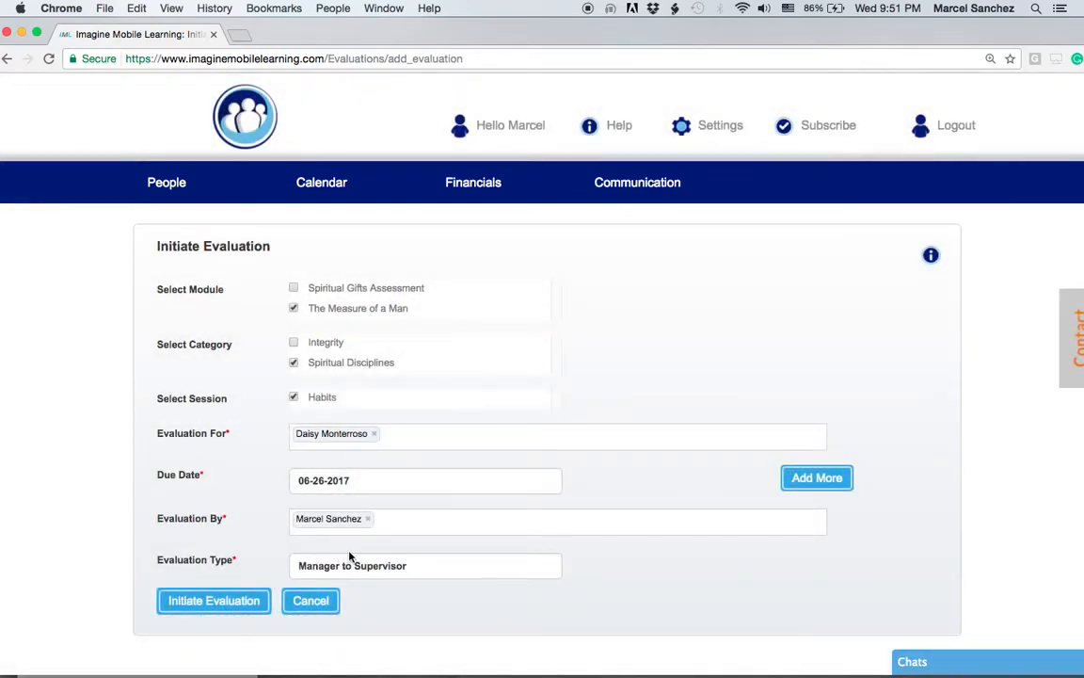
{"action": "left_click", "coordinate": [425, 567]}
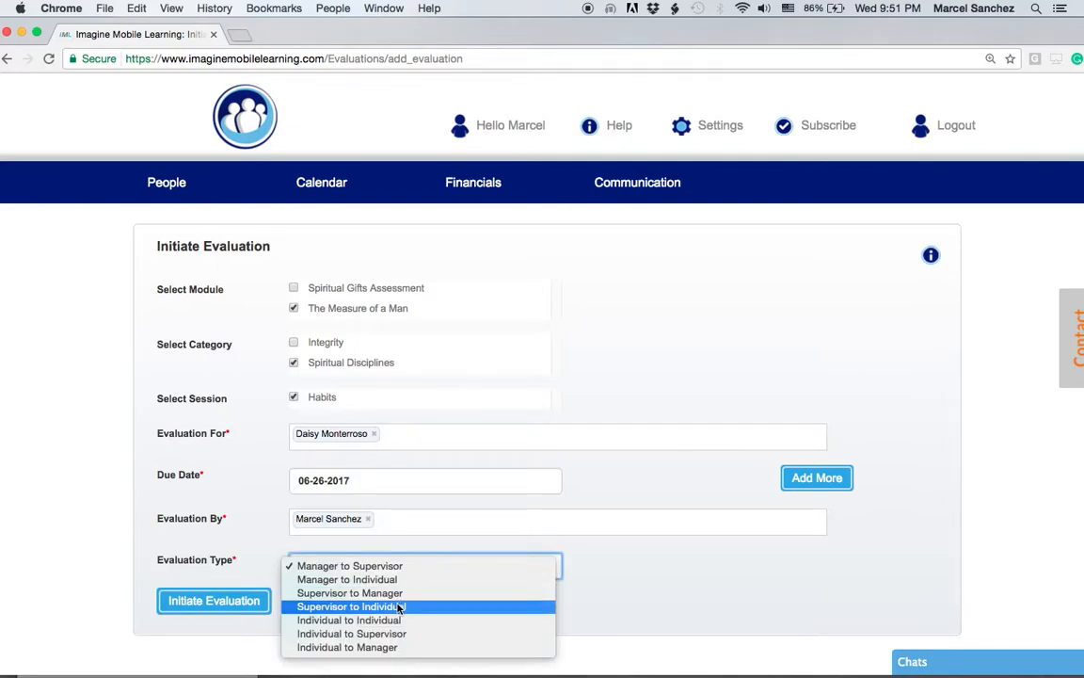
{"action": "left_click", "coordinate": [399, 607]}
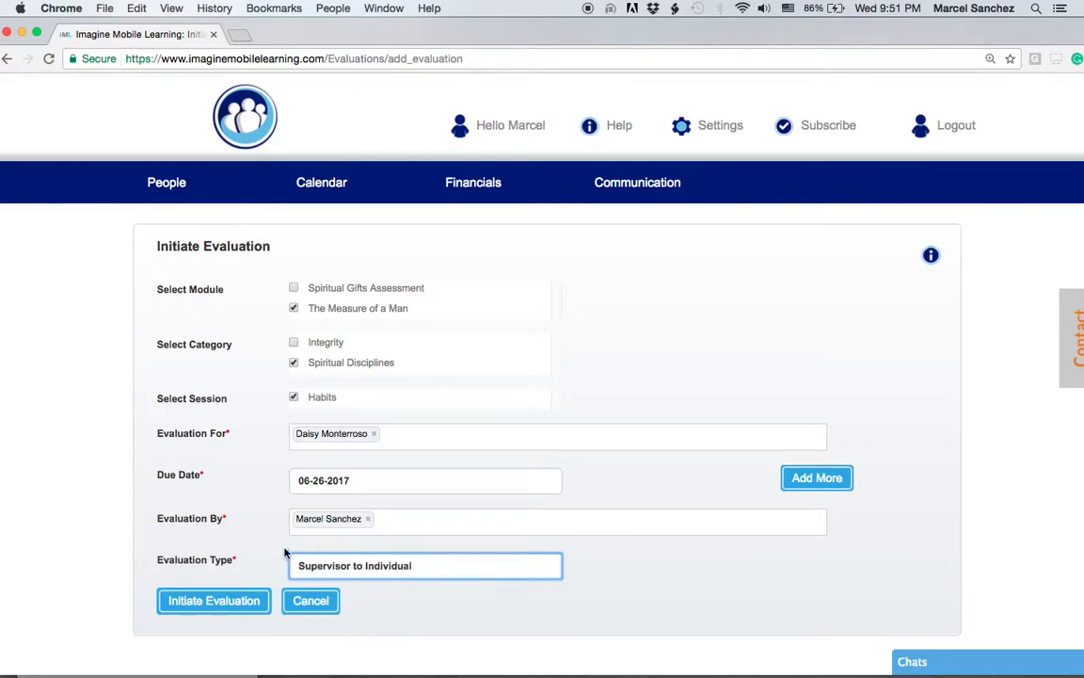
Add a second due date of 07-31-2017 to the evaluation and review the completed form
{"action": "left_click", "coordinate": [826, 480]}
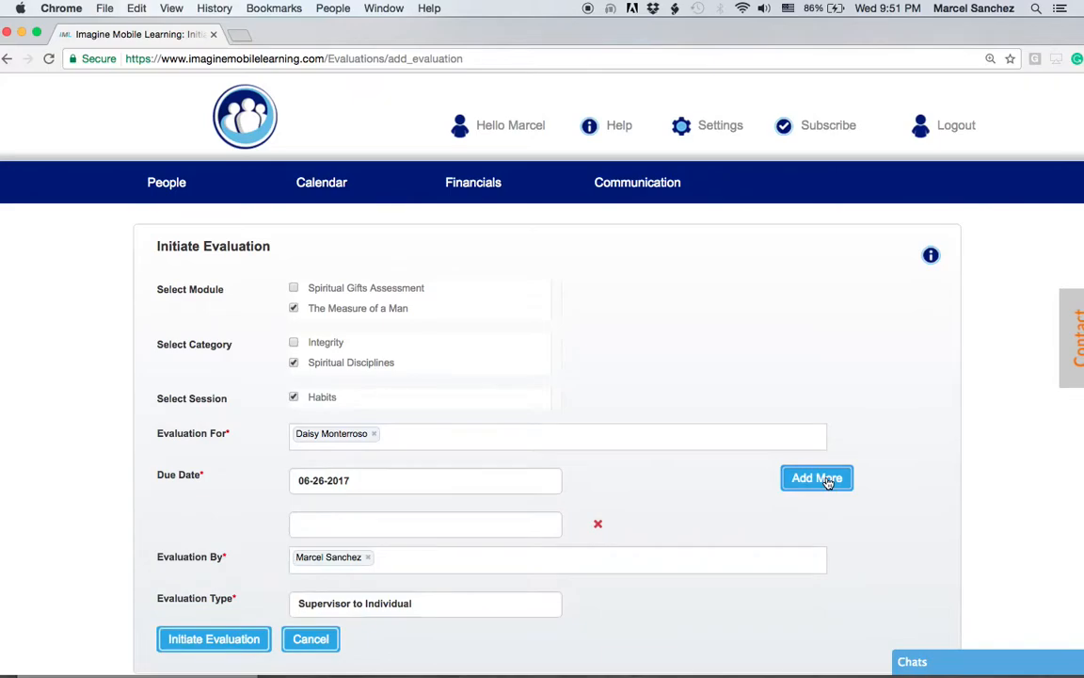
{"action": "left_click", "coordinate": [390, 527]}
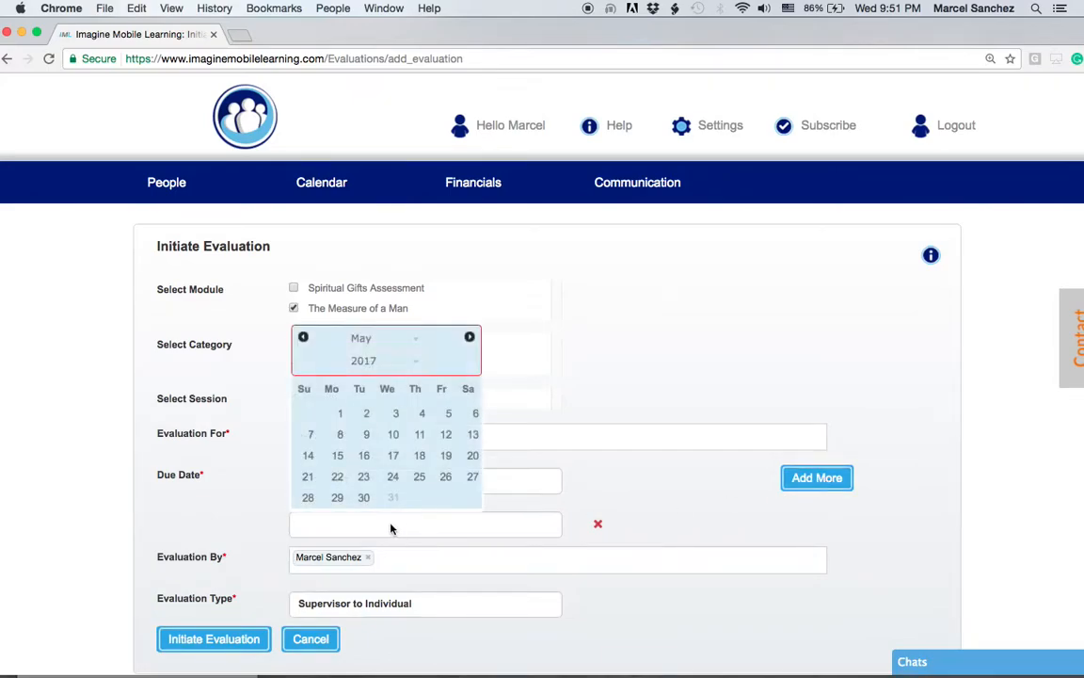
{"action": "left_click", "coordinate": [467, 338]}
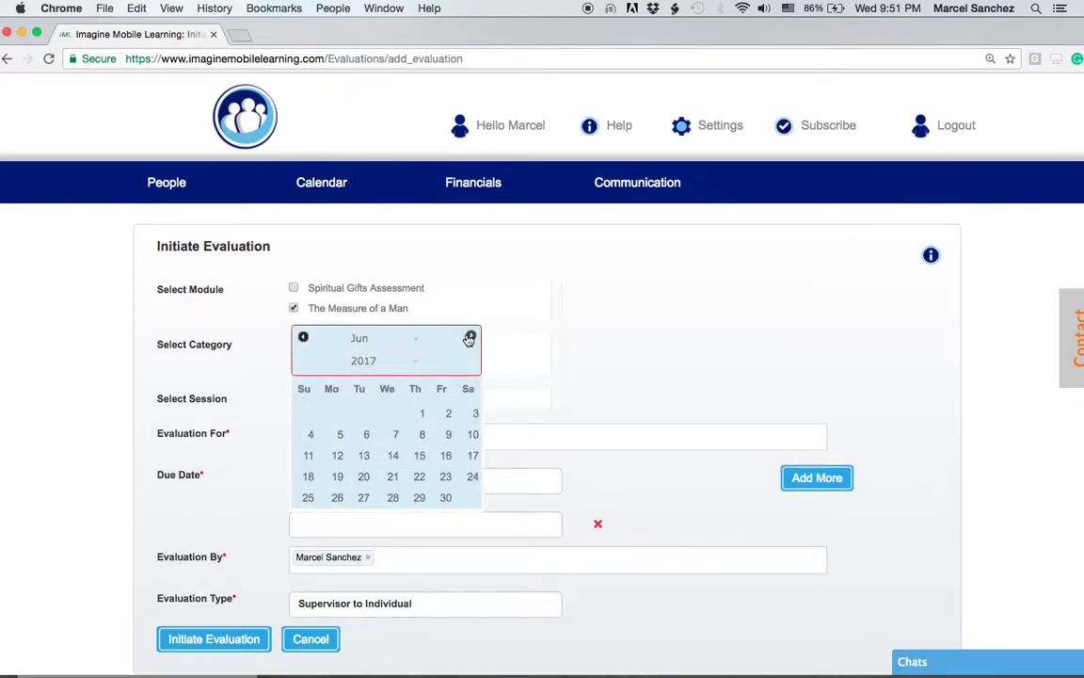
{"action": "left_click", "coordinate": [468, 338]}
{"action": "left_click", "coordinate": [338, 519]}
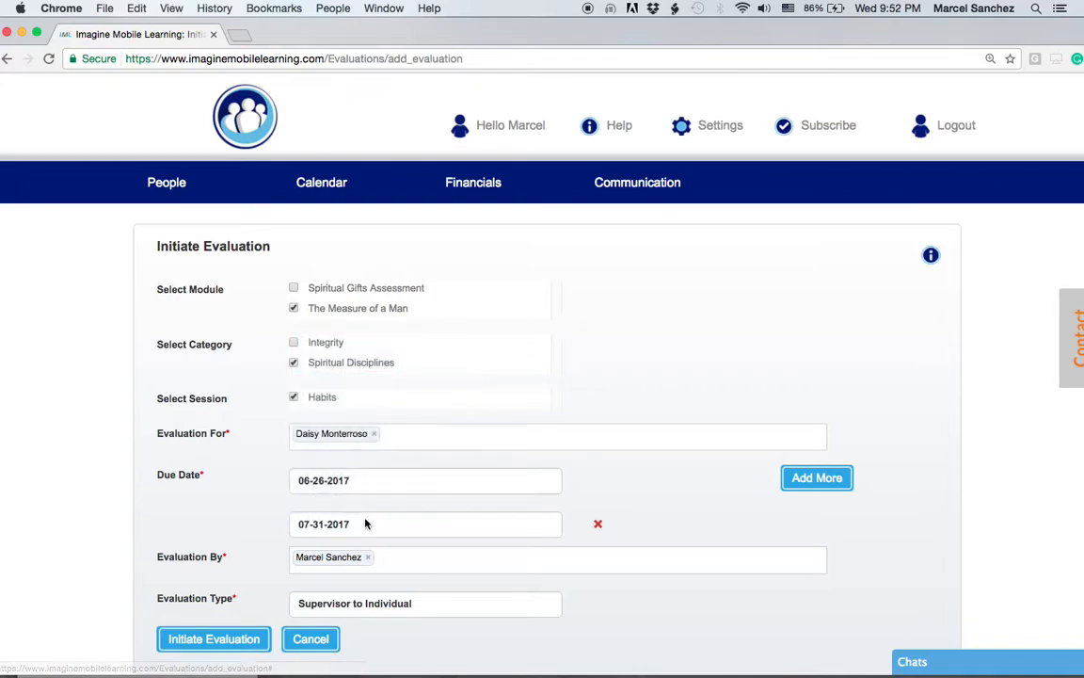
{"action": "scroll", "coordinate": [640, 524], "scroll_direction": "down", "scroll_amount": 1}
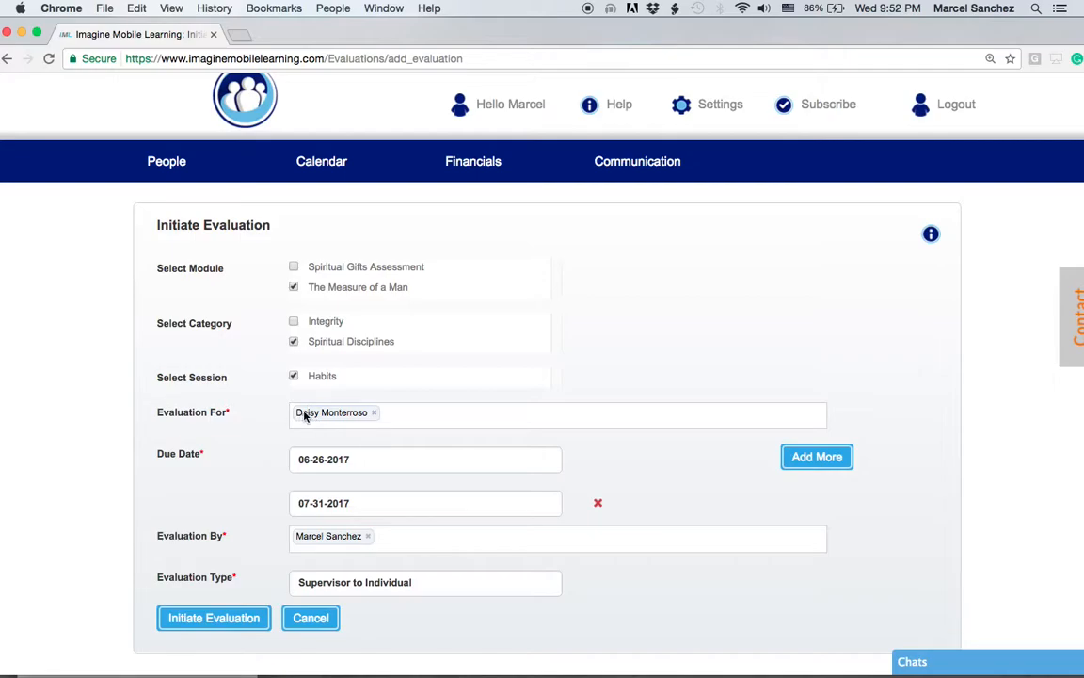
{"action": "scroll", "coordinate": [301, 423], "scroll_direction": "up", "scroll_amount": 1}
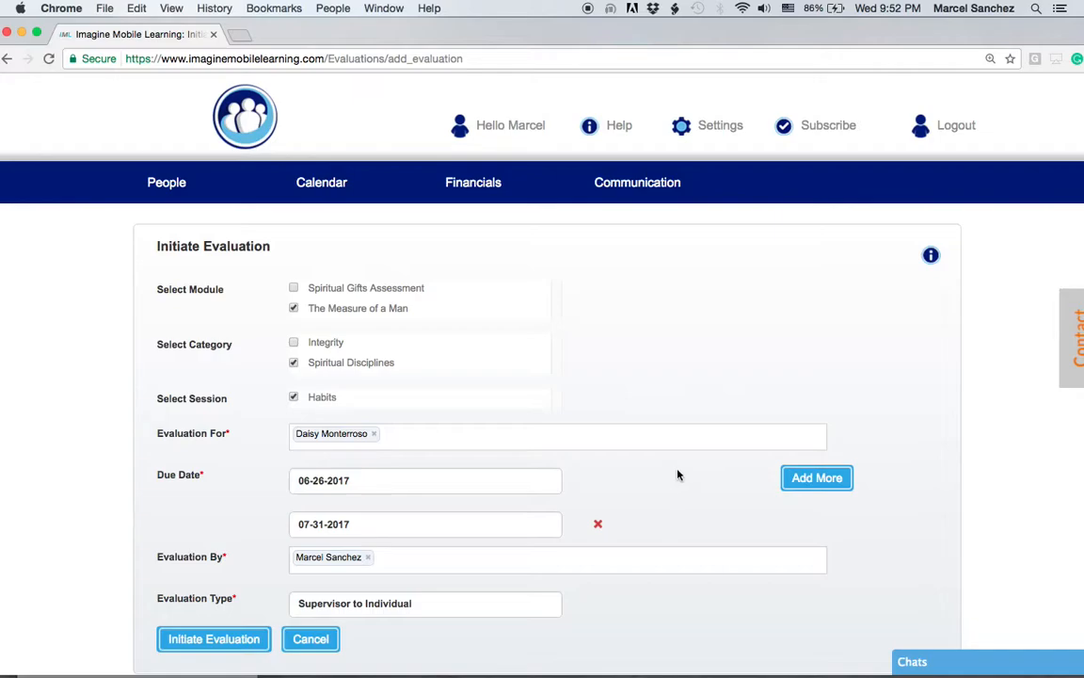
Cancel the new evaluation and look over the list of people evaluations
{"action": "left_click", "coordinate": [405, 432]}
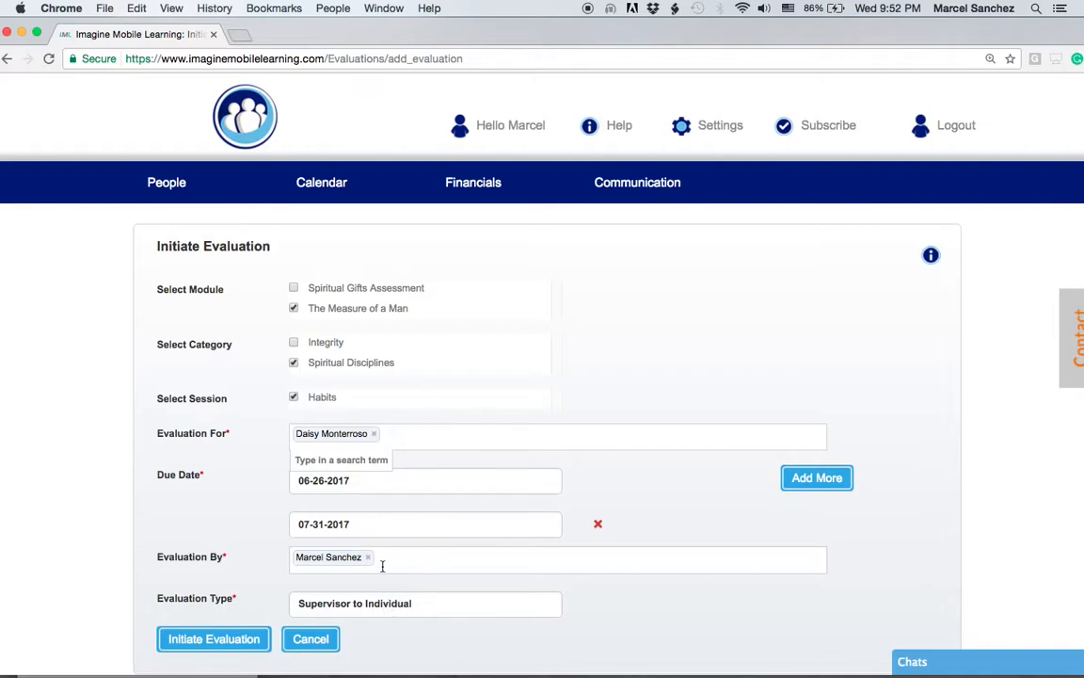
{"action": "left_click", "coordinate": [315, 641]}
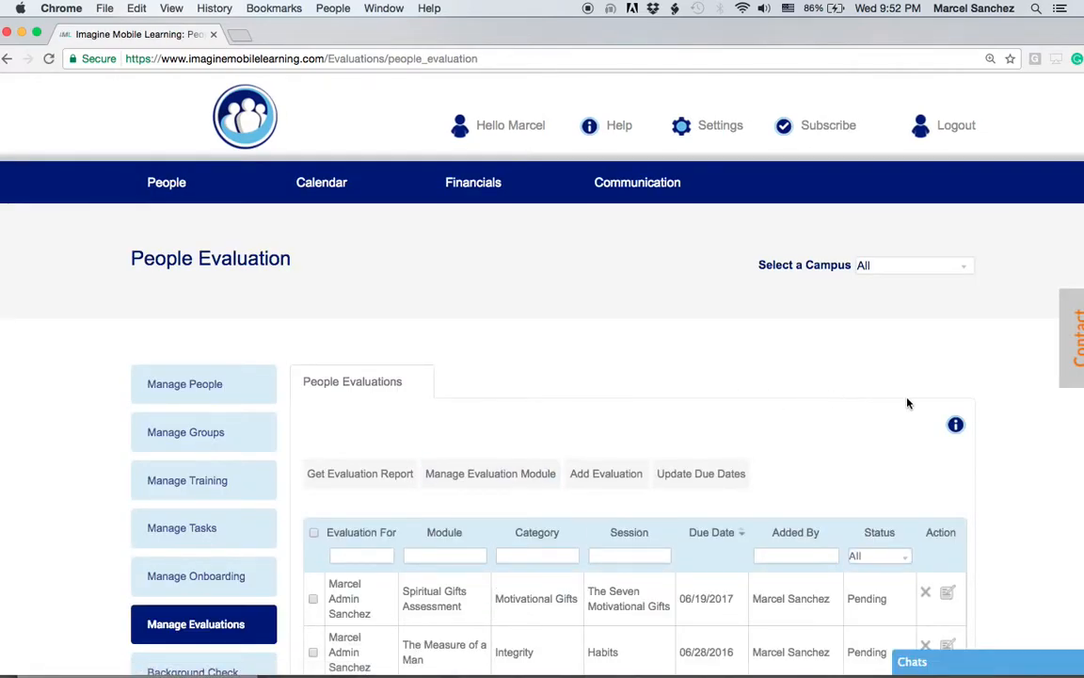
{"action": "scroll", "coordinate": [916, 403], "scroll_direction": "down", "scroll_amount": 2}
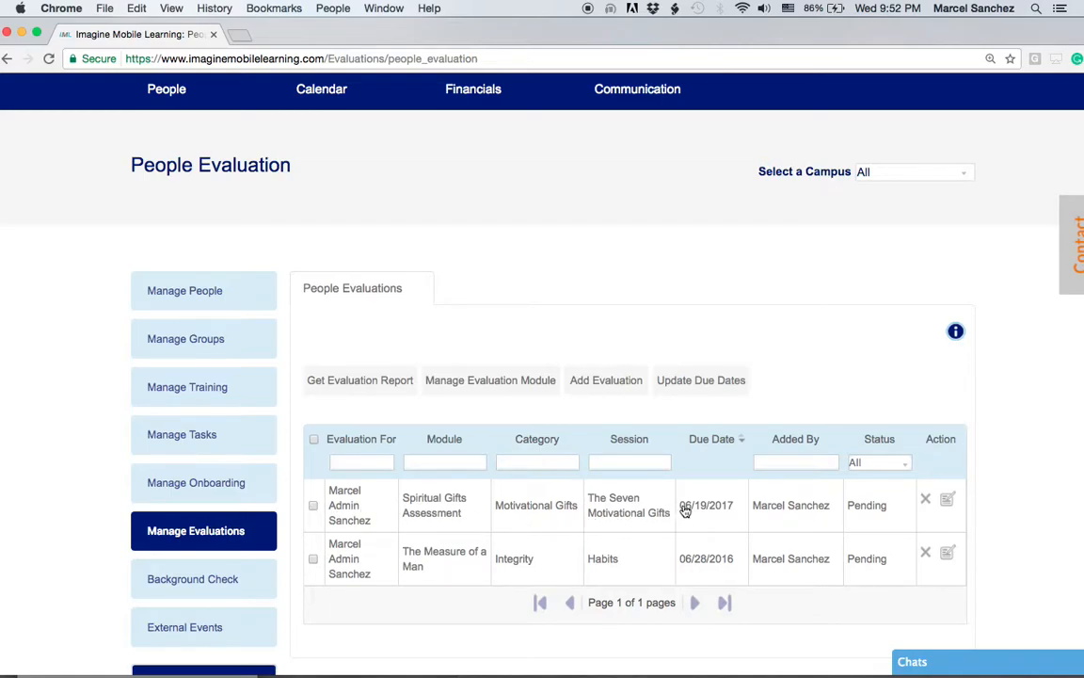
Select the Spiritual Gifts Assessment evaluation for a due date update and set its due date to 08-14-2017
{"action": "left_click", "coordinate": [312, 506]}
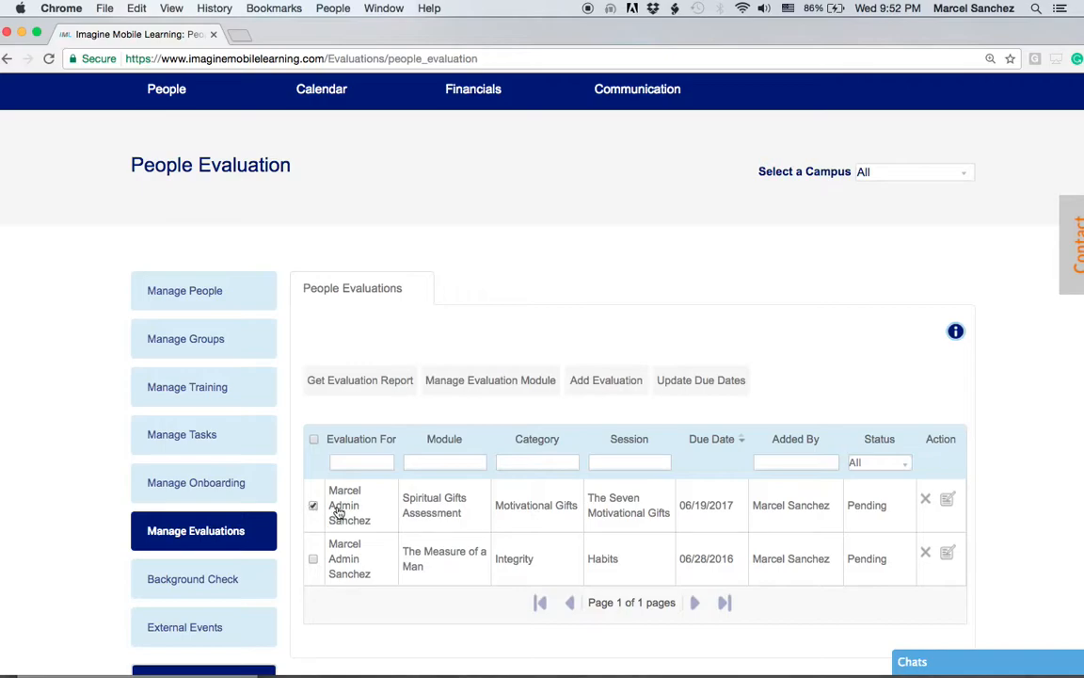
{"action": "left_click", "coordinate": [710, 383]}
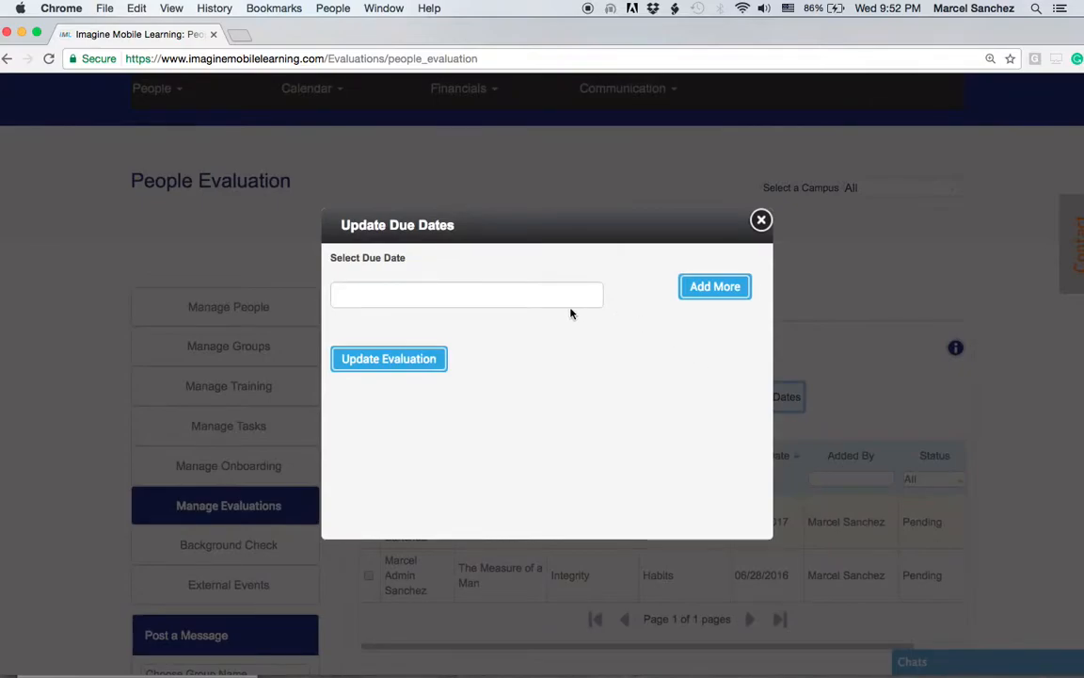
{"action": "left_click", "coordinate": [461, 295]}
{"action": "left_click", "coordinate": [416, 324]}
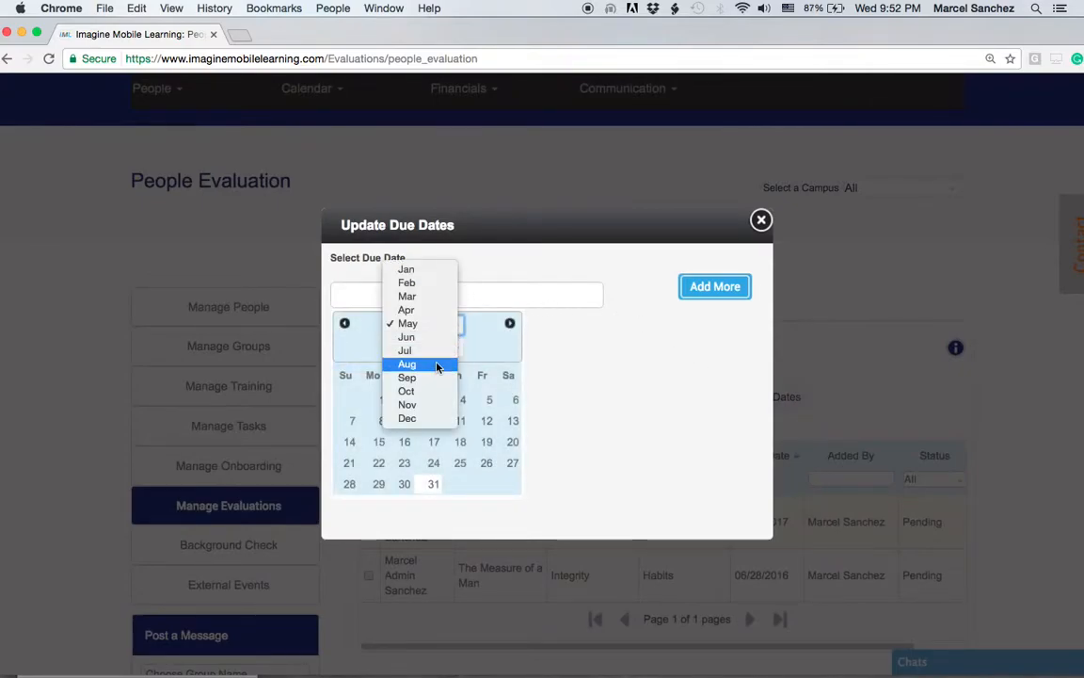
{"action": "left_click", "coordinate": [406, 364]}
{"action": "left_click", "coordinate": [377, 444]}
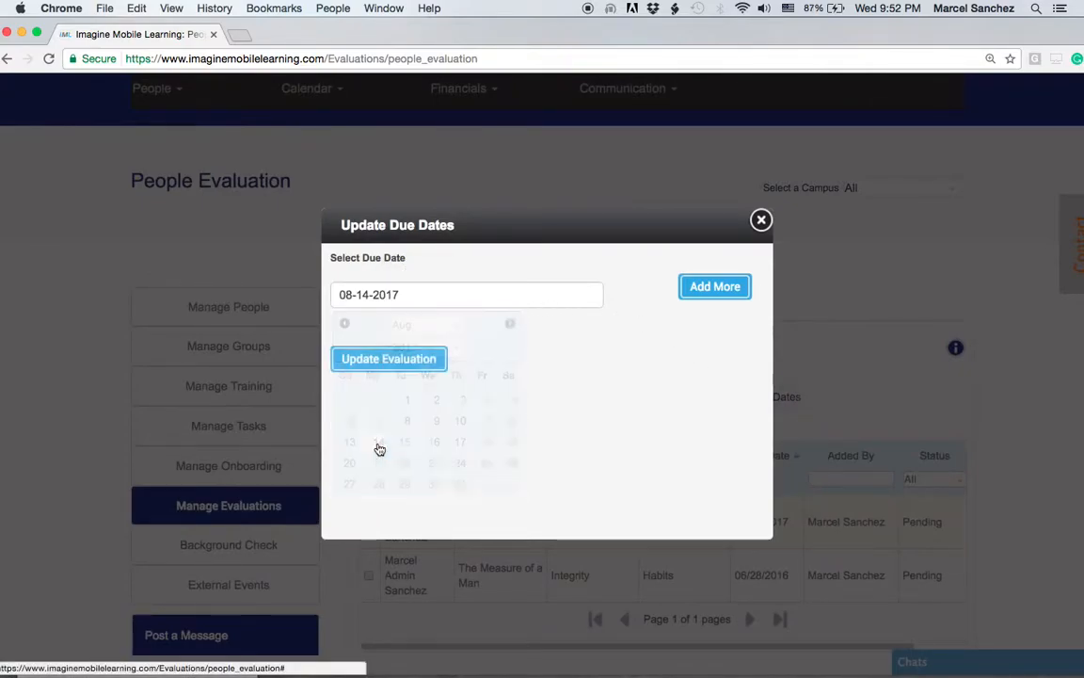
Add a second due date of 09-04-2017 and update the selected evaluation
{"action": "left_click", "coordinate": [719, 288]}
{"action": "left_click", "coordinate": [374, 328]}
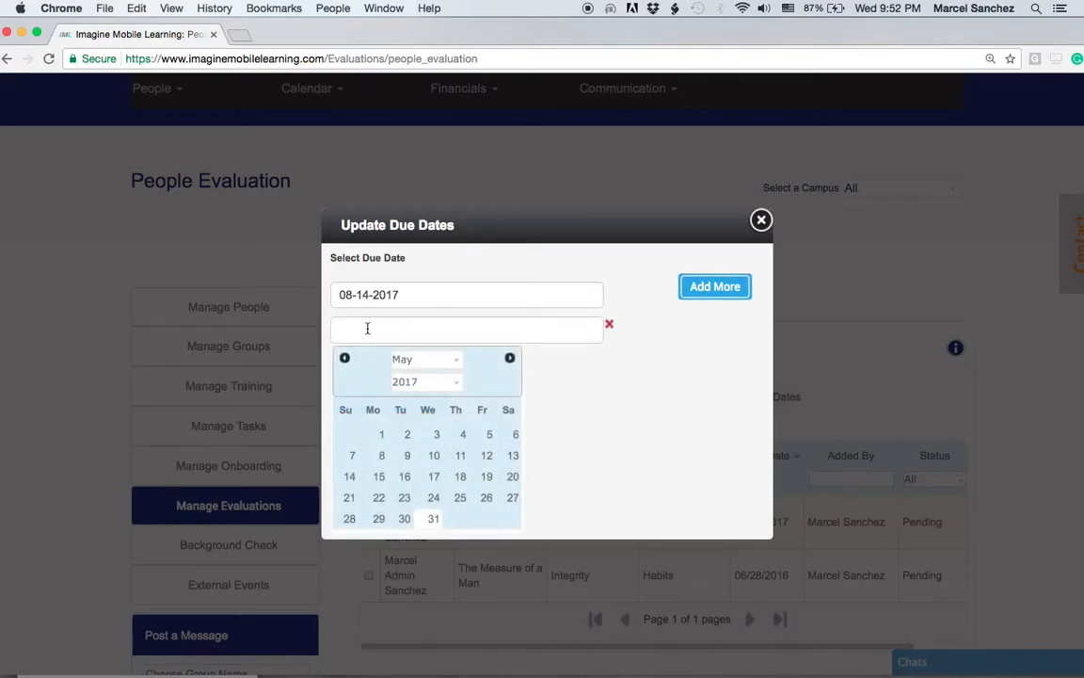
{"action": "left_click", "coordinate": [425, 363]}
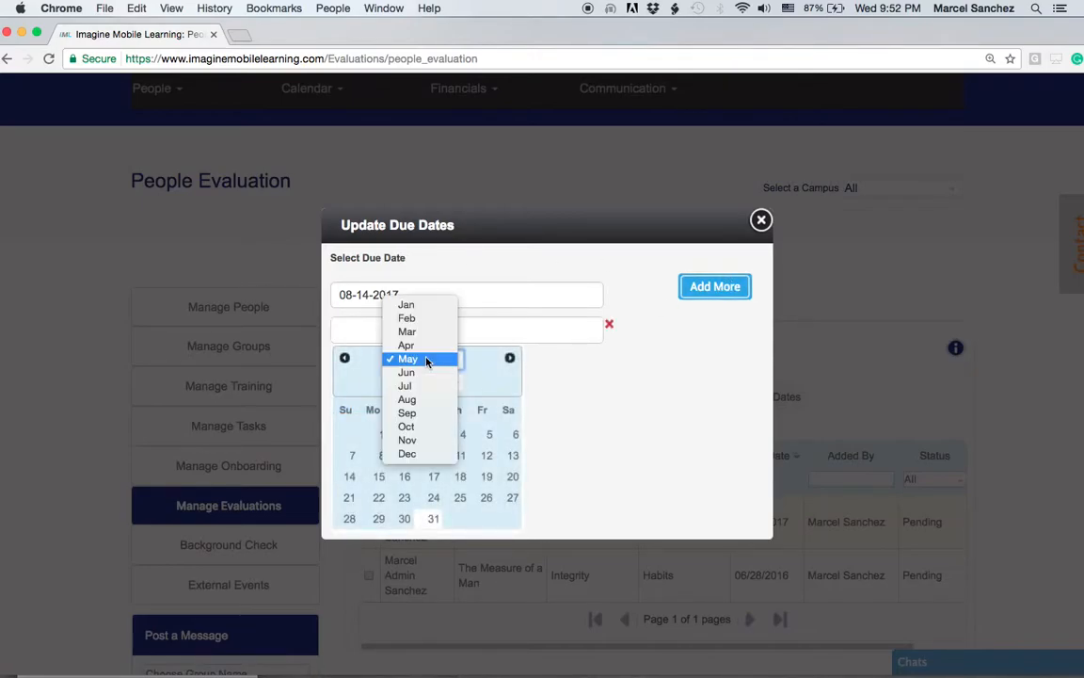
{"action": "left_click", "coordinate": [409, 412]}
{"action": "left_click", "coordinate": [381, 456]}
{"action": "left_click", "coordinate": [381, 411]}
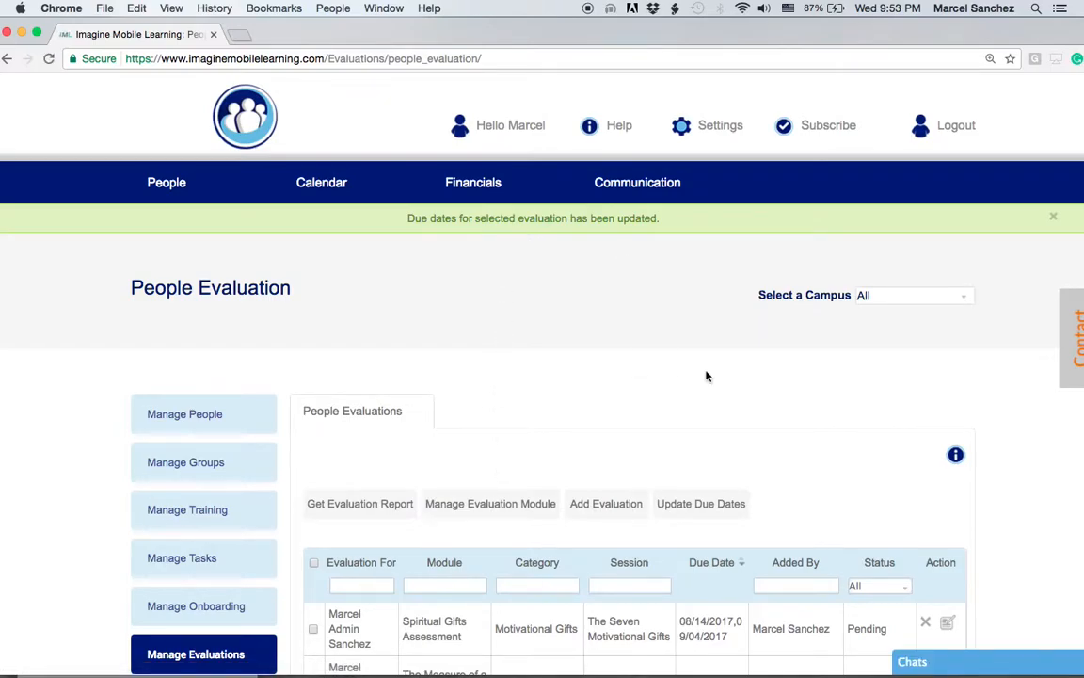
Look at the status filter choices in the evaluations list and keep All
{"action": "scroll", "coordinate": [989, 560], "scroll_direction": "down", "scroll_amount": 3}
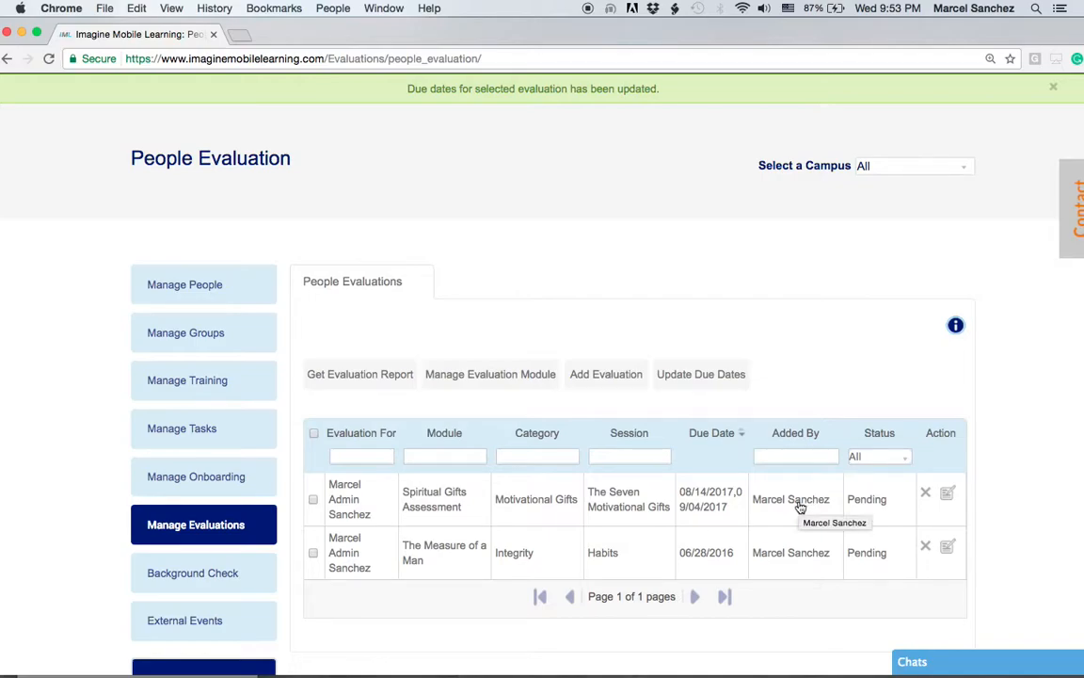
{"action": "left_click", "coordinate": [904, 460]}
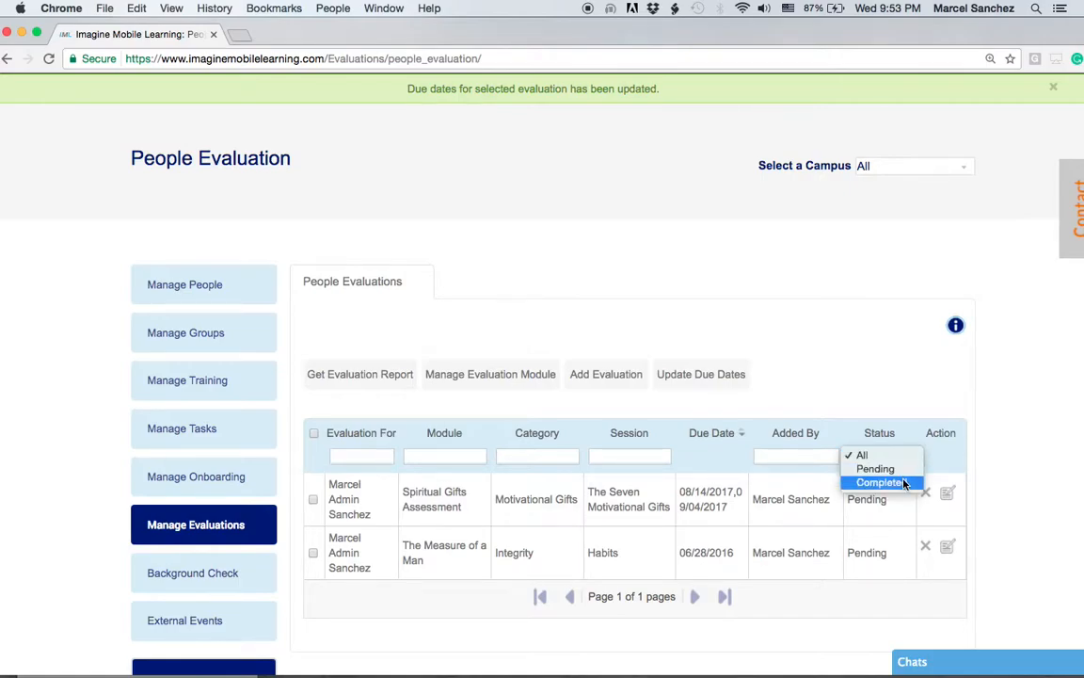
{"action": "left_click", "coordinate": [889, 454]}
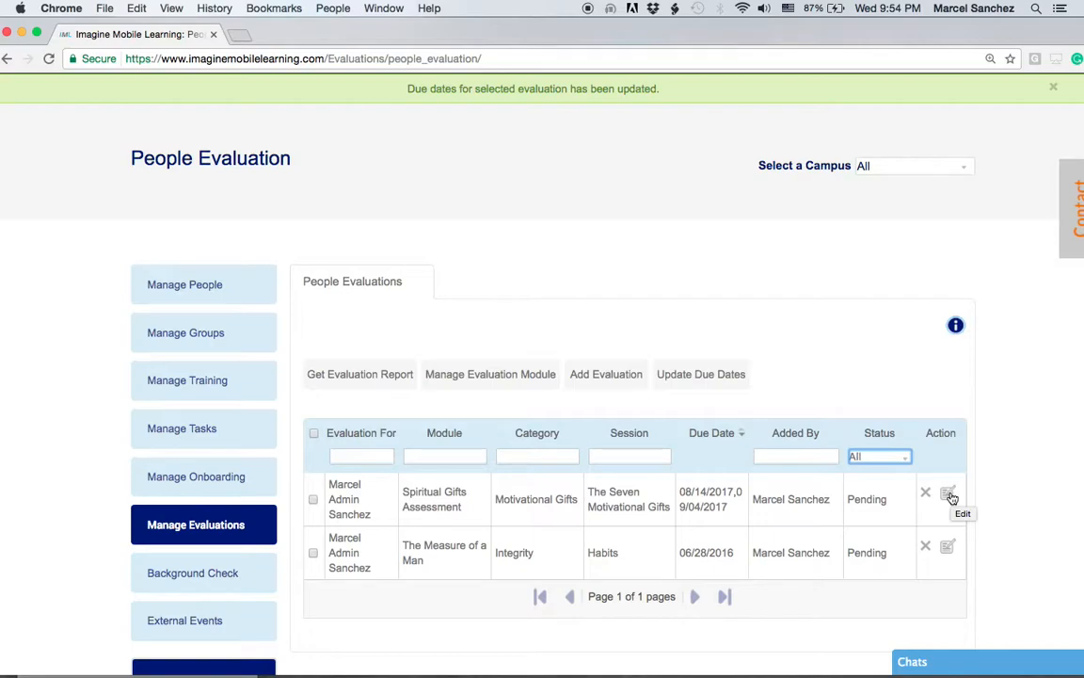
View the evaluation statements for The Measure of a Man module, Spiritual Disciplines category, Habits session
{"action": "left_click", "coordinate": [511, 381]}
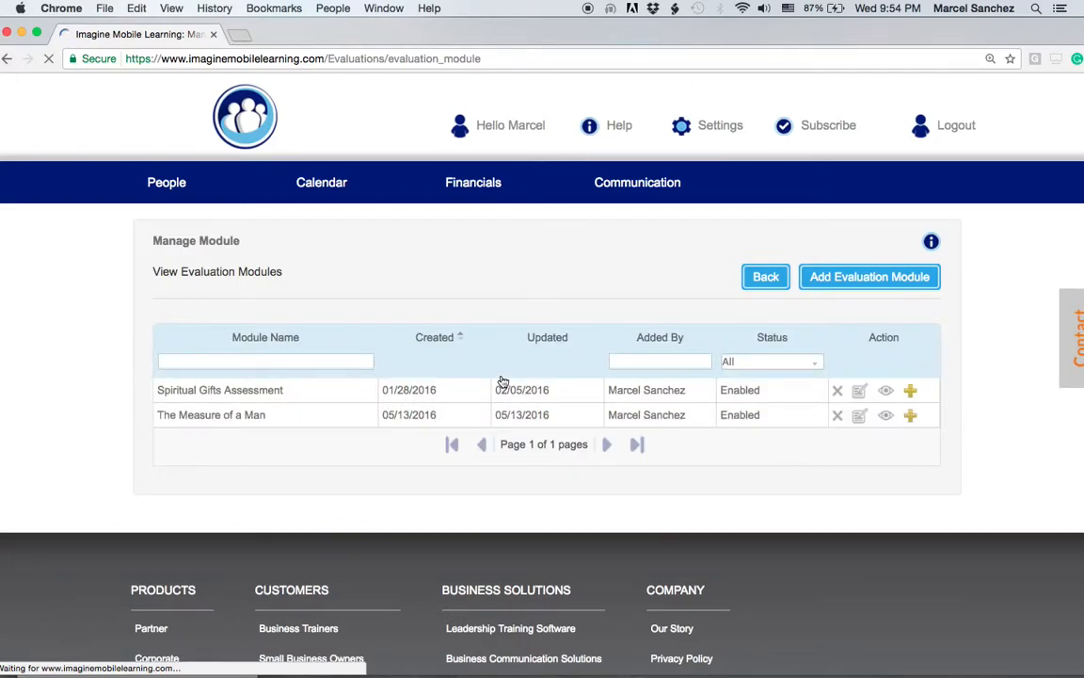
{"action": "left_click", "coordinate": [765, 275]}
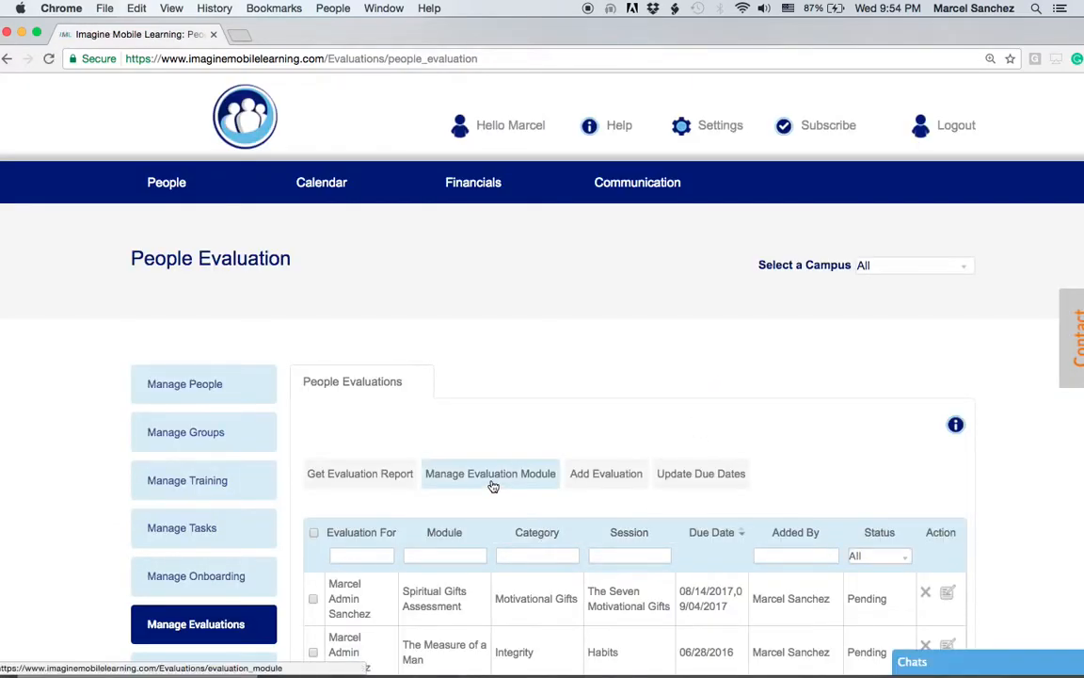
{"action": "left_click", "coordinate": [492, 482]}
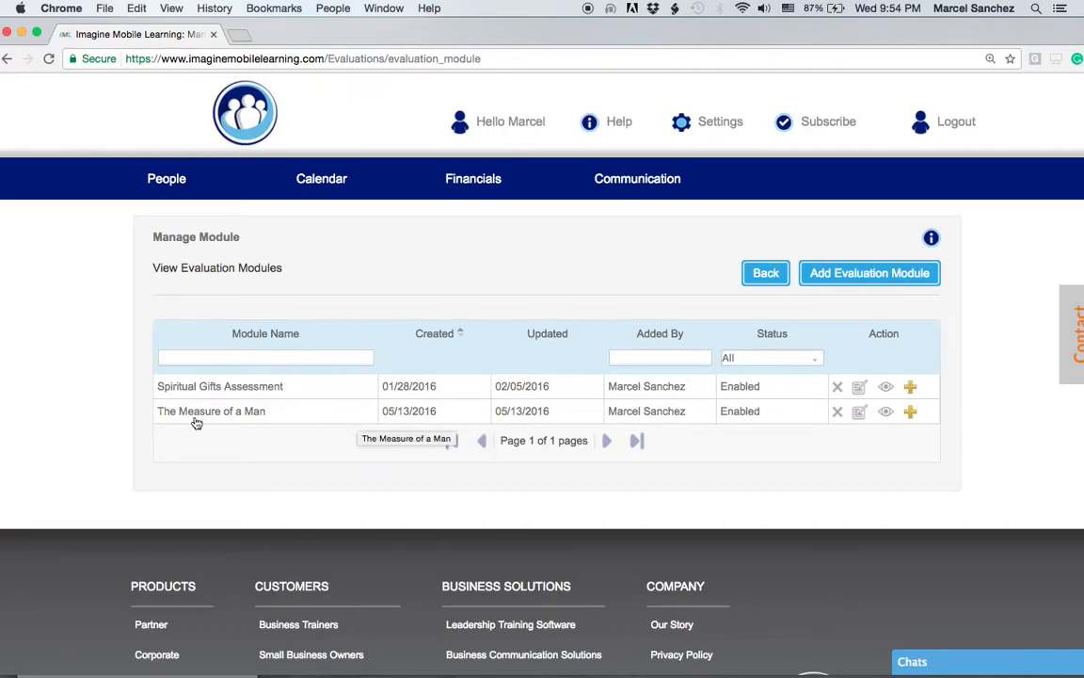
{"action": "left_click", "coordinate": [885, 415]}
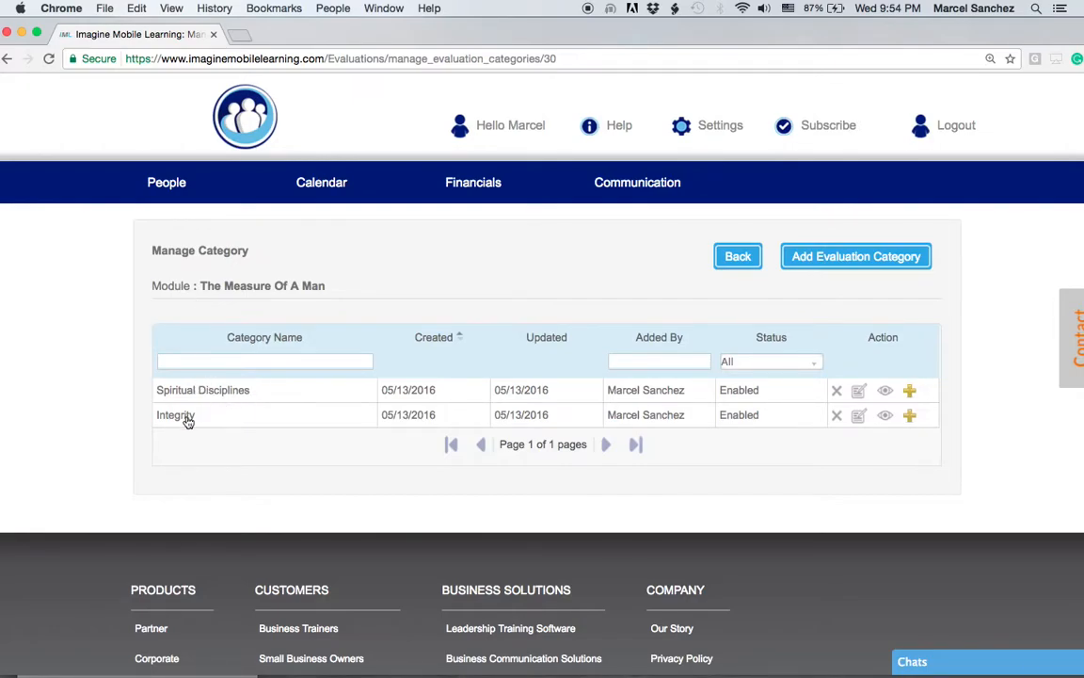
{"action": "left_click", "coordinate": [887, 392]}
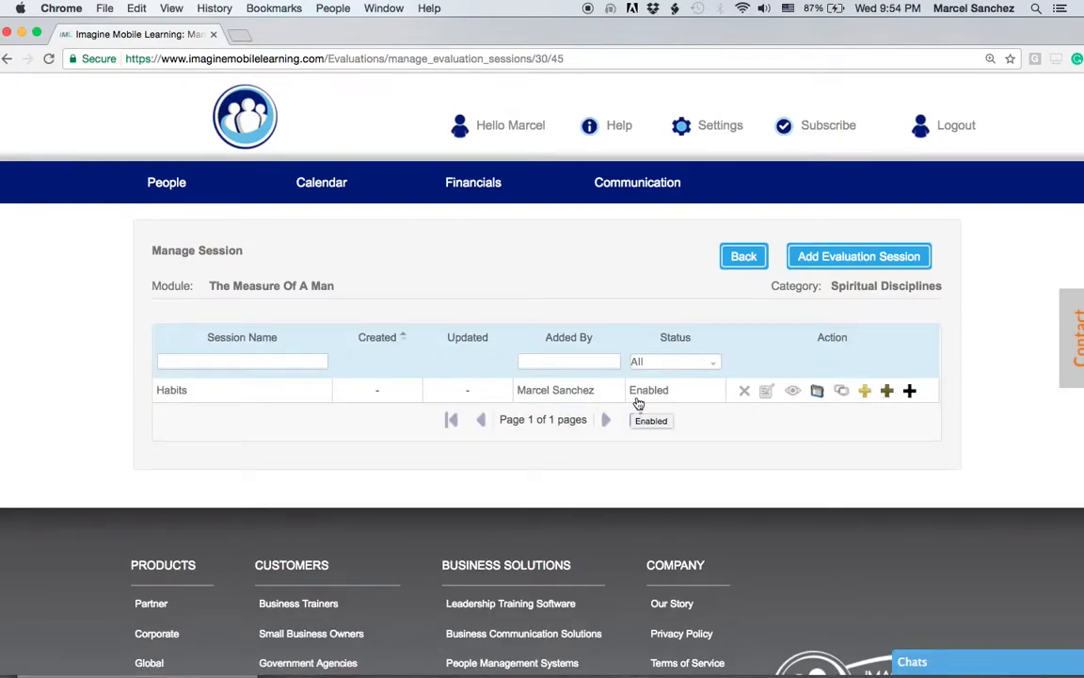
{"action": "left_click", "coordinate": [794, 391]}
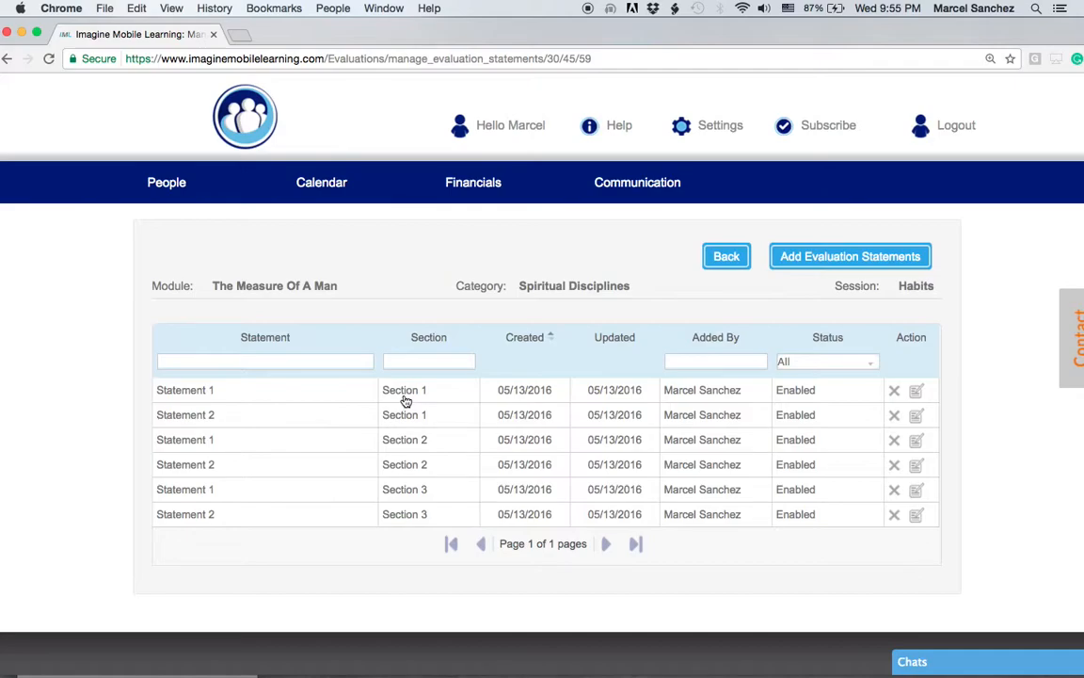
View the edit form of Statement 1 in Section 1 and return to the evaluation modules list
{"action": "left_click", "coordinate": [918, 393]}
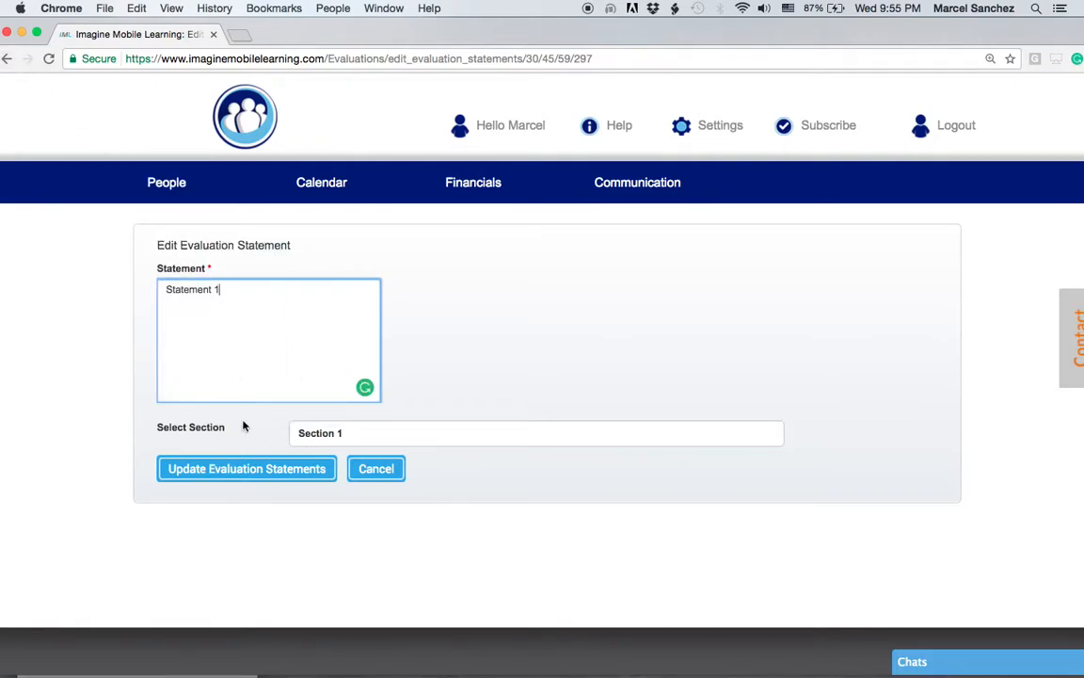
{"action": "left_click", "coordinate": [7, 59]}
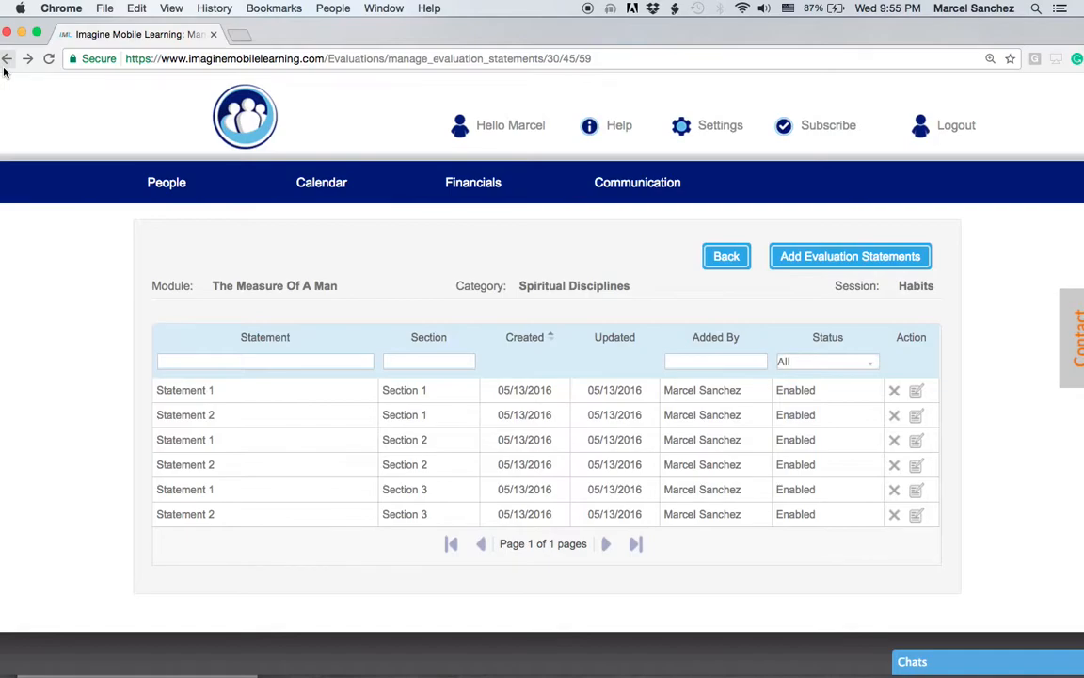
{"action": "left_click", "coordinate": [727, 259]}
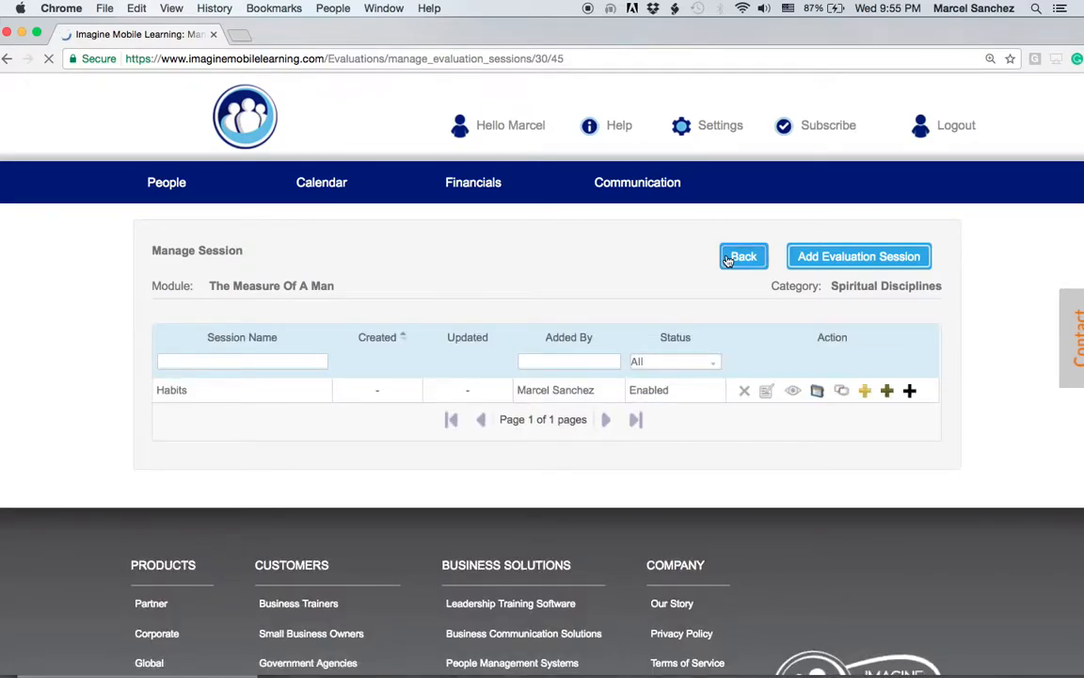
{"action": "left_click", "coordinate": [727, 258]}
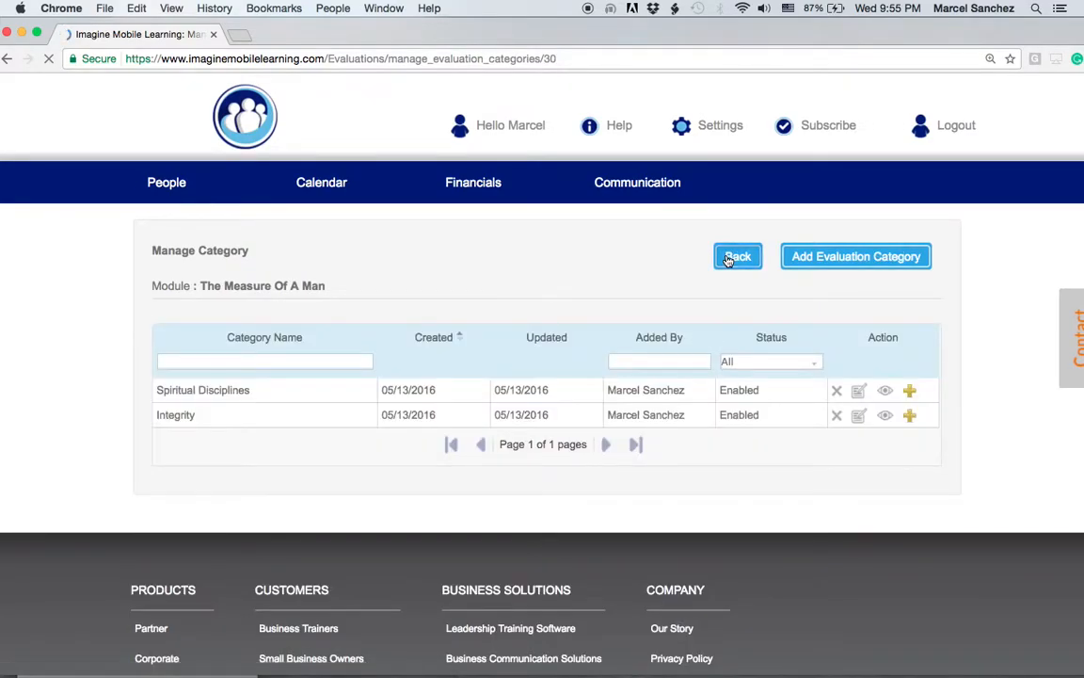
{"action": "left_click", "coordinate": [728, 261]}
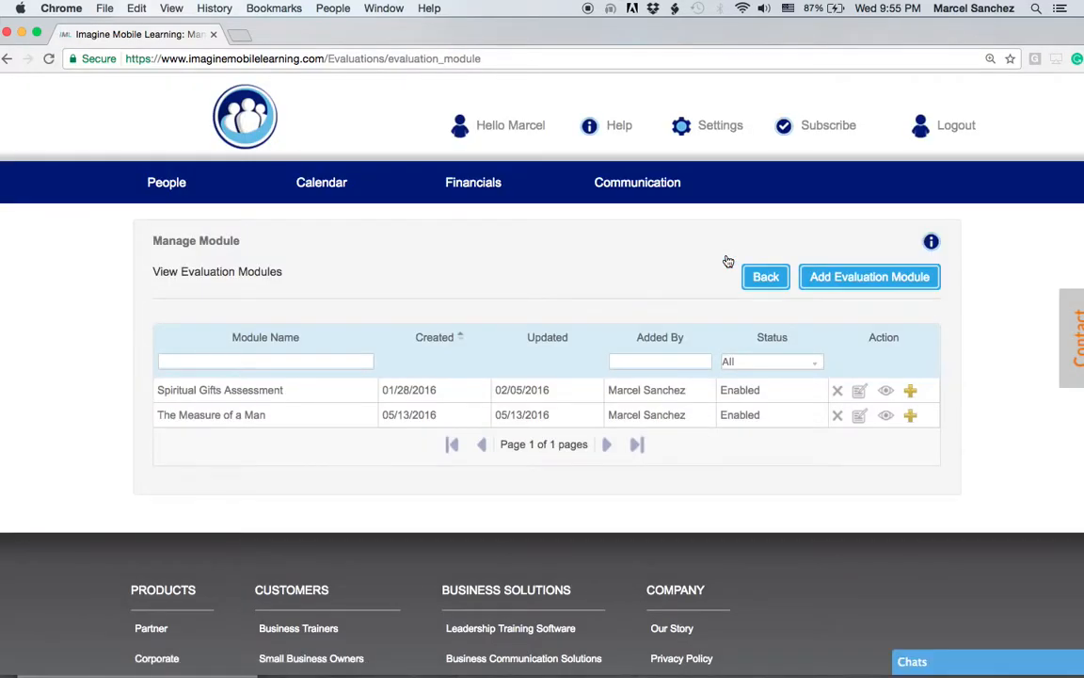
View the first page of statements for the Spiritual Gifts Assessment module, Motivational Gifts category, The Seven Motivational Gifts session
{"action": "left_click_drag", "start_coordinate": [485, 31], "coordinate": [488, 30]}
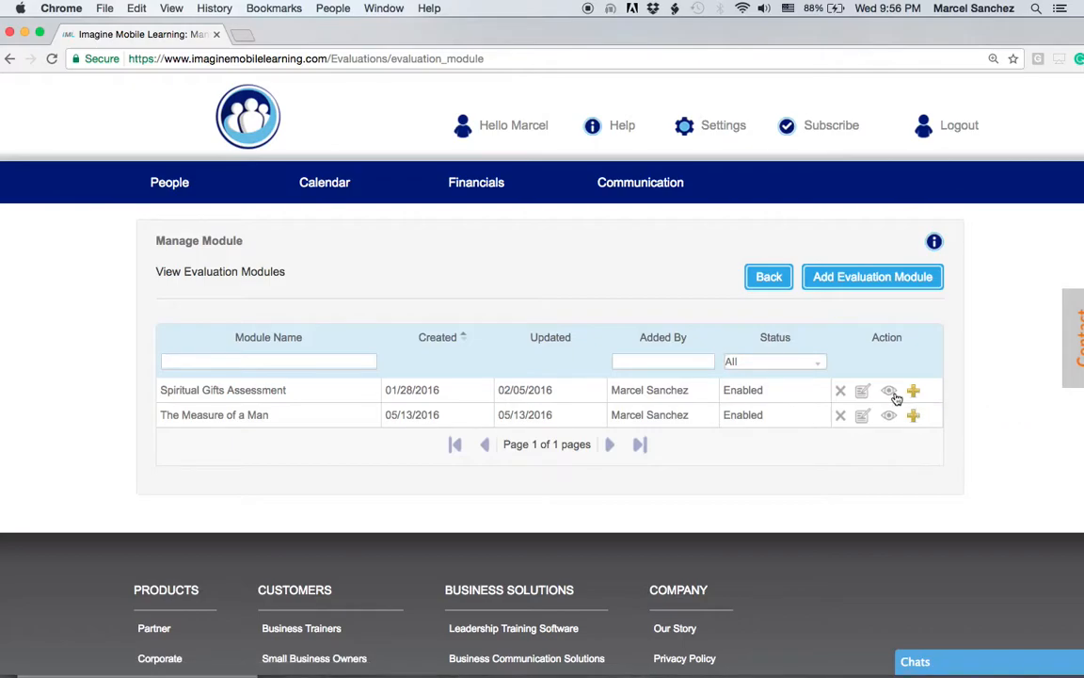
{"action": "left_click", "coordinate": [891, 396]}
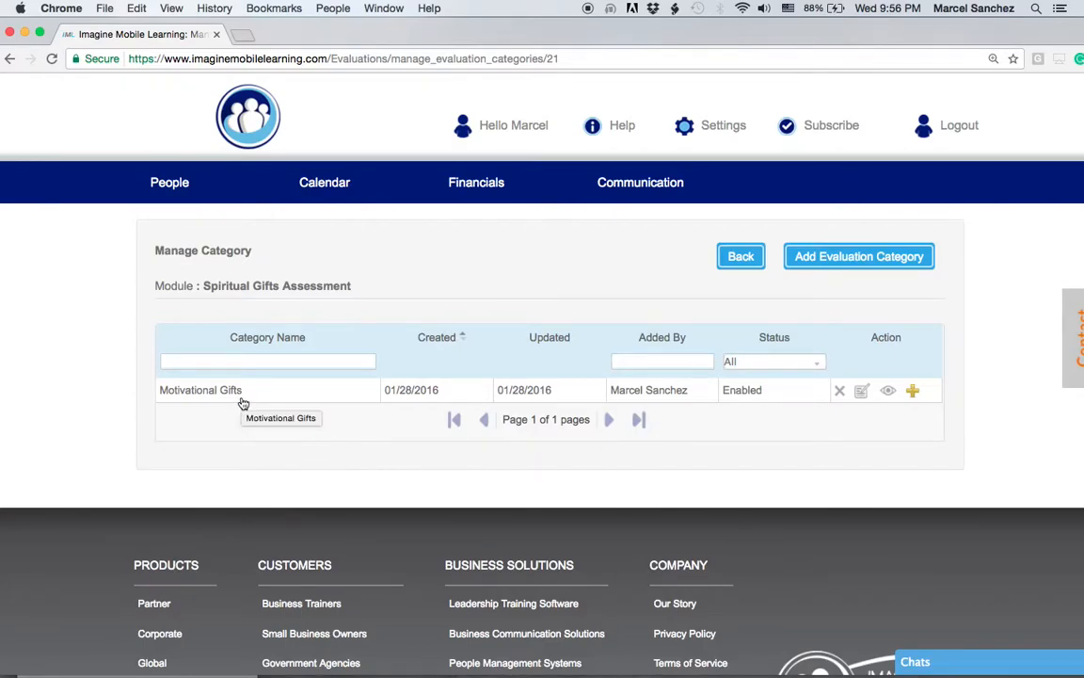
{"action": "left_click", "coordinate": [887, 391]}
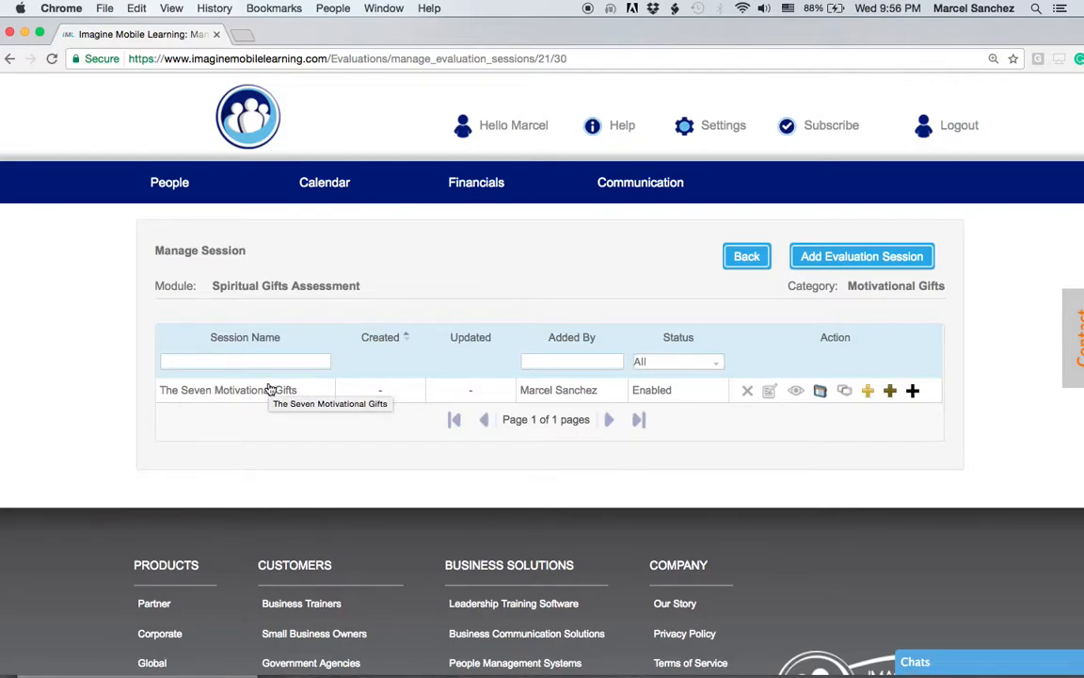
{"action": "left_click", "coordinate": [796, 393]}
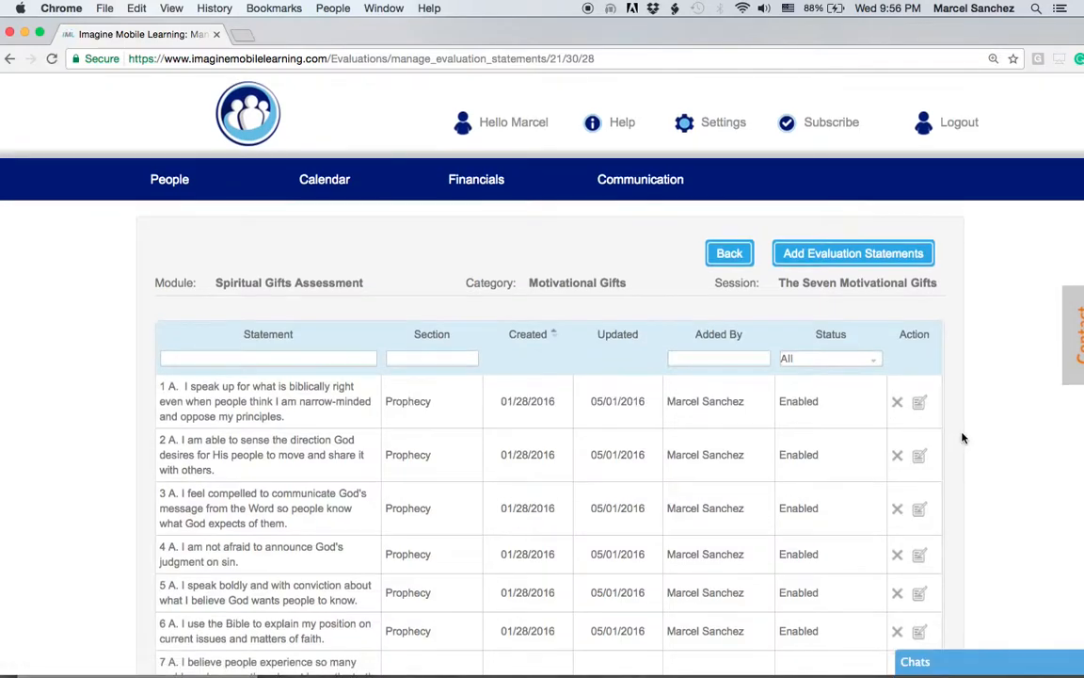
{"action": "scroll", "coordinate": [962, 437], "scroll_direction": "down", "scroll_amount": 2}
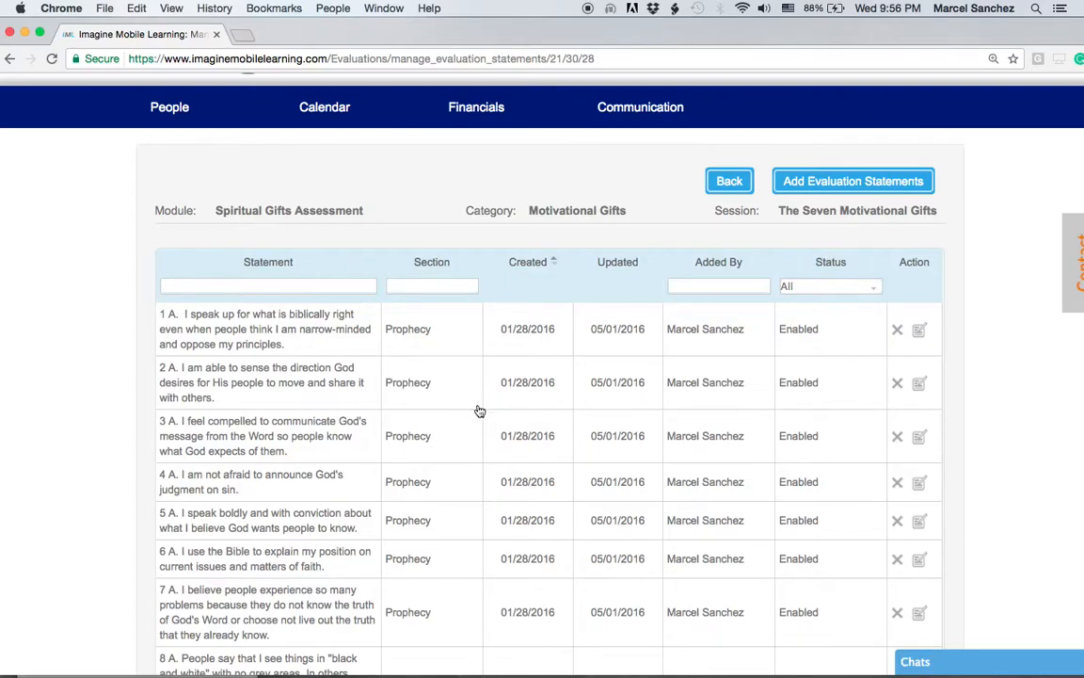
{"action": "scroll", "coordinate": [476, 424], "scroll_direction": "down", "scroll_amount": 7}
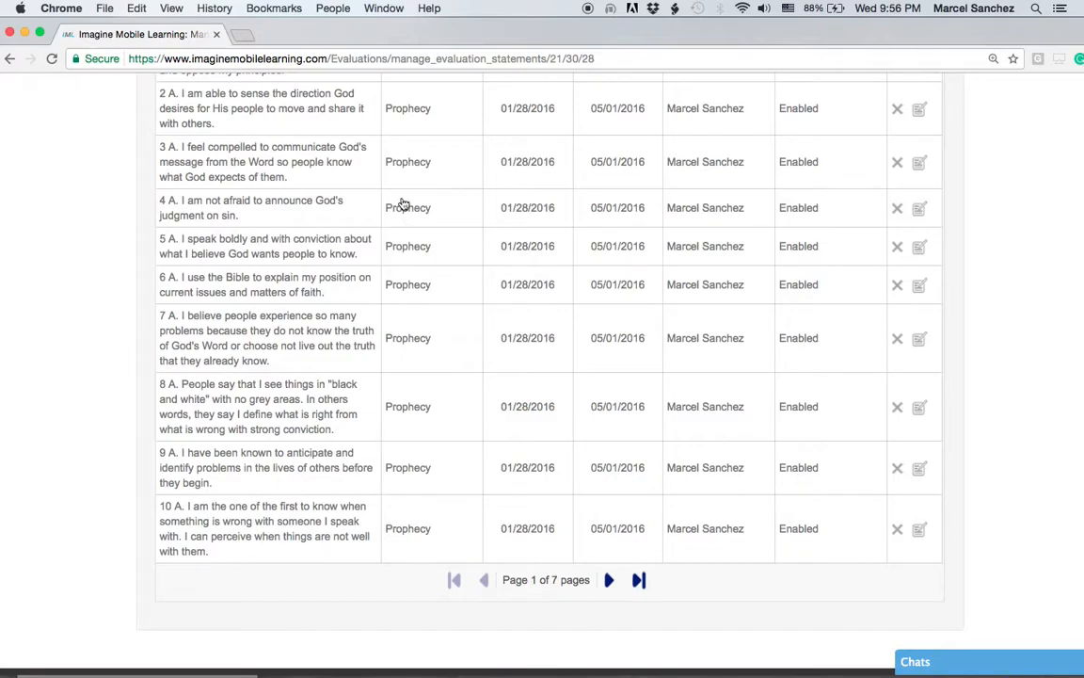
{"action": "scroll", "coordinate": [406, 339], "scroll_direction": "up", "scroll_amount": 8}
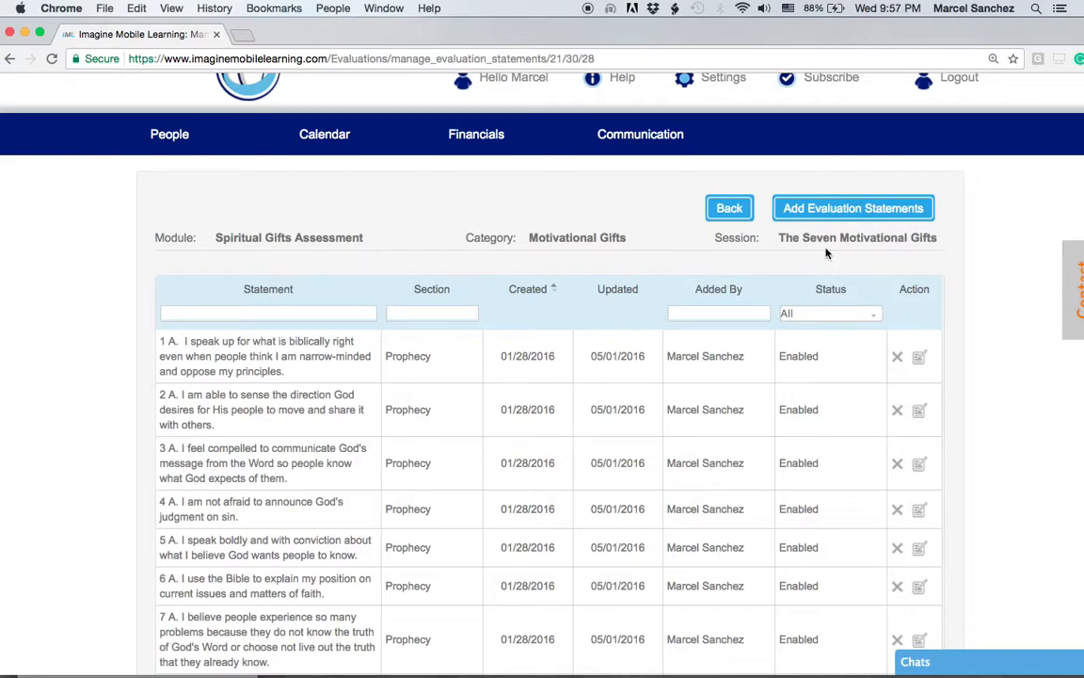
Go to the second page of statements, view the edit form of statement 1 B, and return to the statements list
{"action": "scroll", "coordinate": [499, 450], "scroll_direction": "down", "scroll_amount": 15}
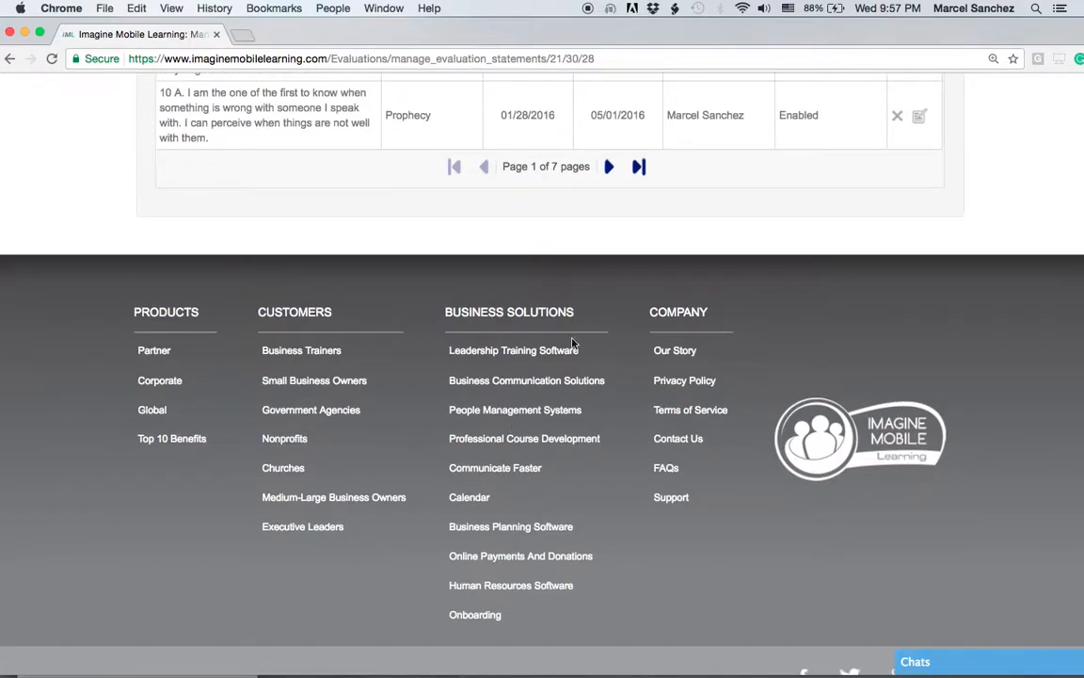
{"action": "left_click", "coordinate": [609, 166]}
{"action": "scroll", "coordinate": [629, 384], "scroll_direction": "up", "scroll_amount": 6}
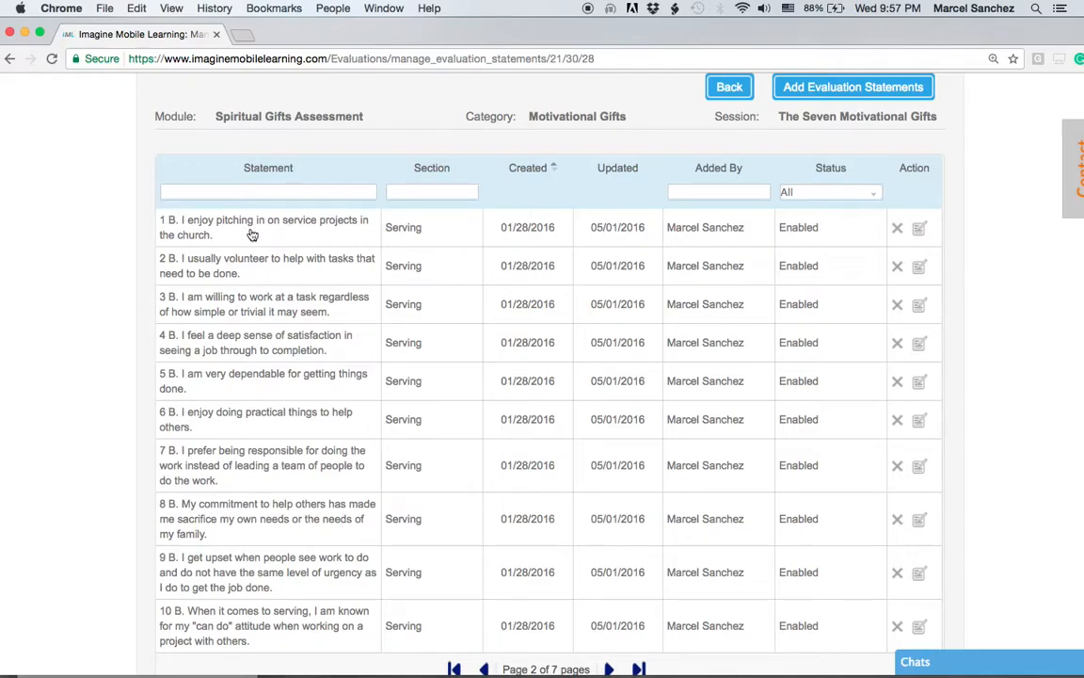
{"action": "left_click", "coordinate": [920, 231]}
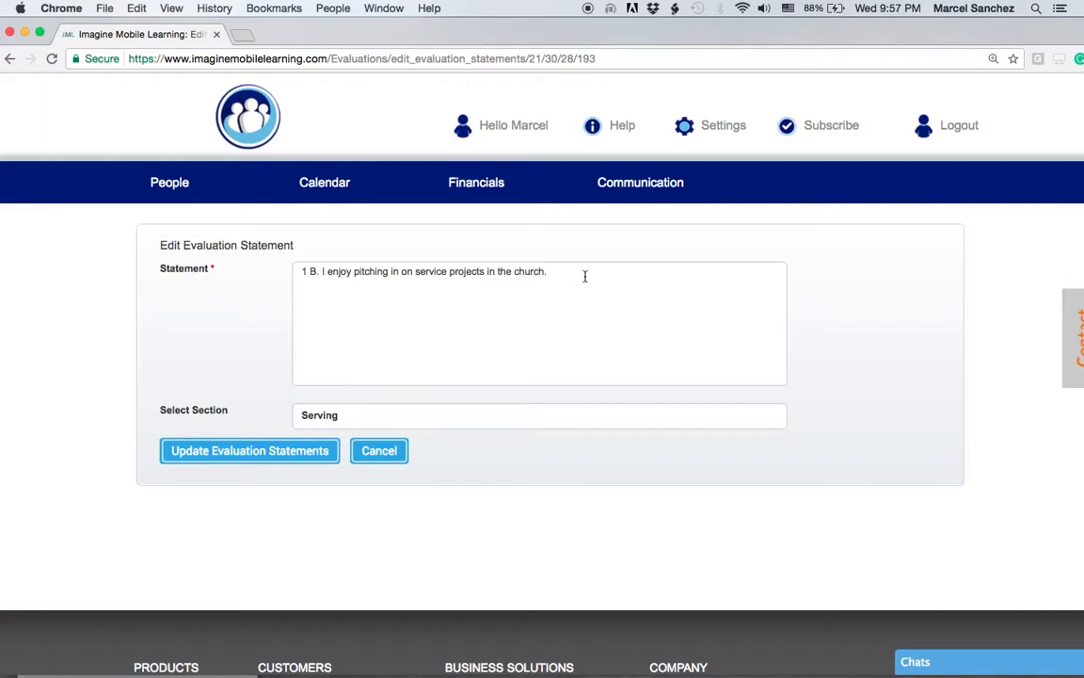
{"action": "left_click", "coordinate": [10, 59]}
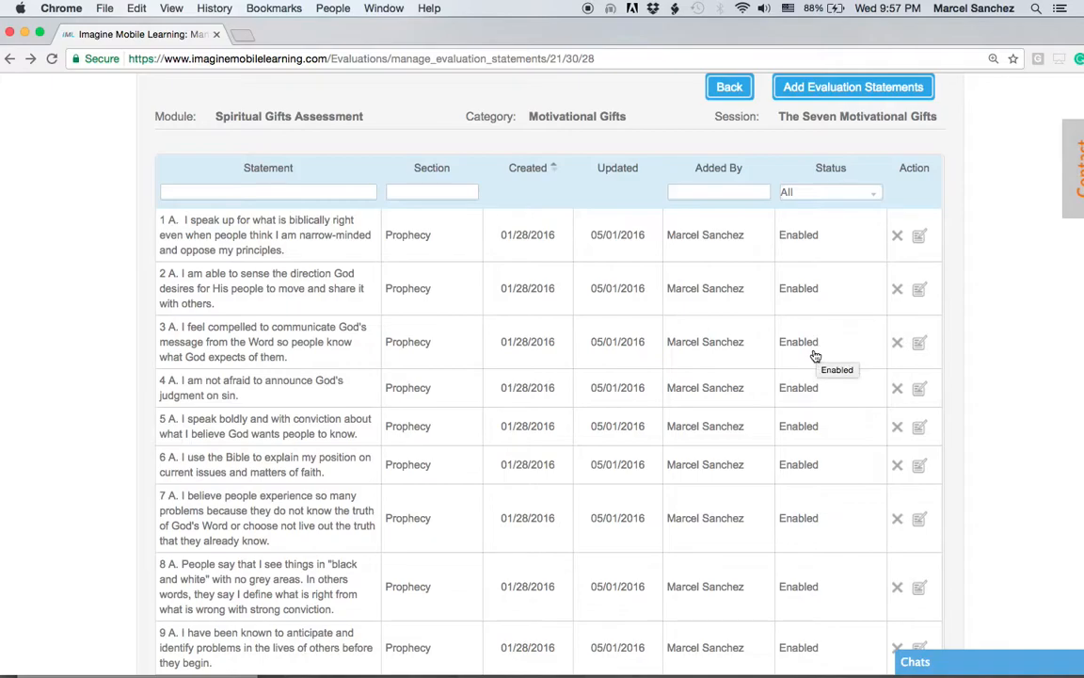
Return to the session list and view the evaluation headers and scores of The Seven Motivational Gifts session
{"action": "scroll", "coordinate": [797, 363], "scroll_direction": "up", "scroll_amount": 3}
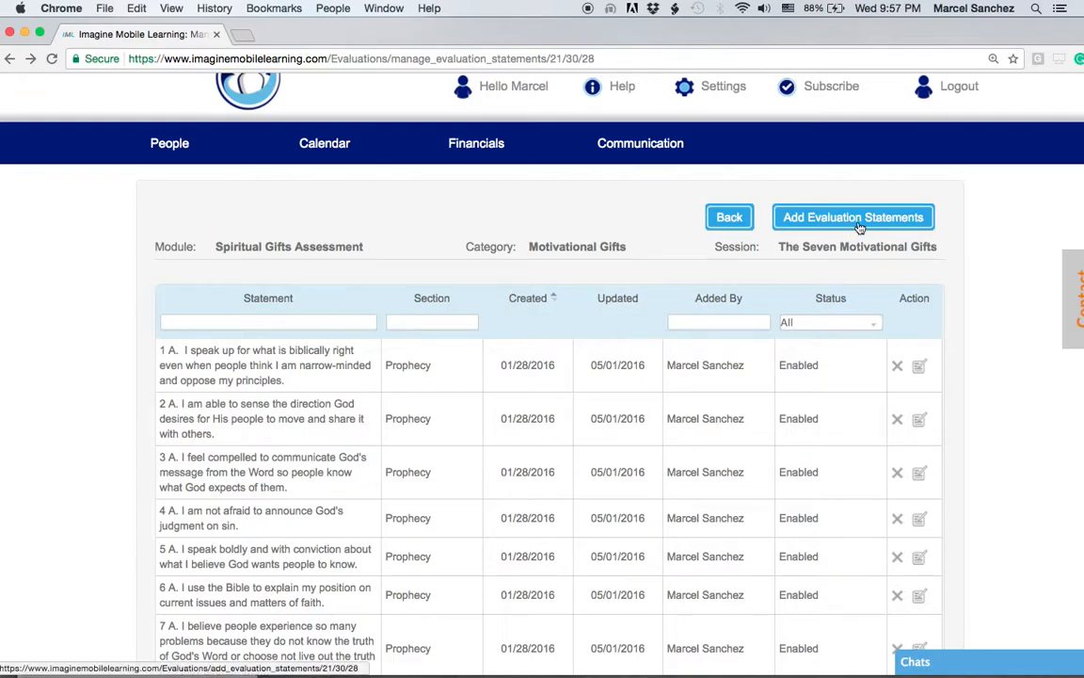
{"action": "left_click", "coordinate": [729, 218]}
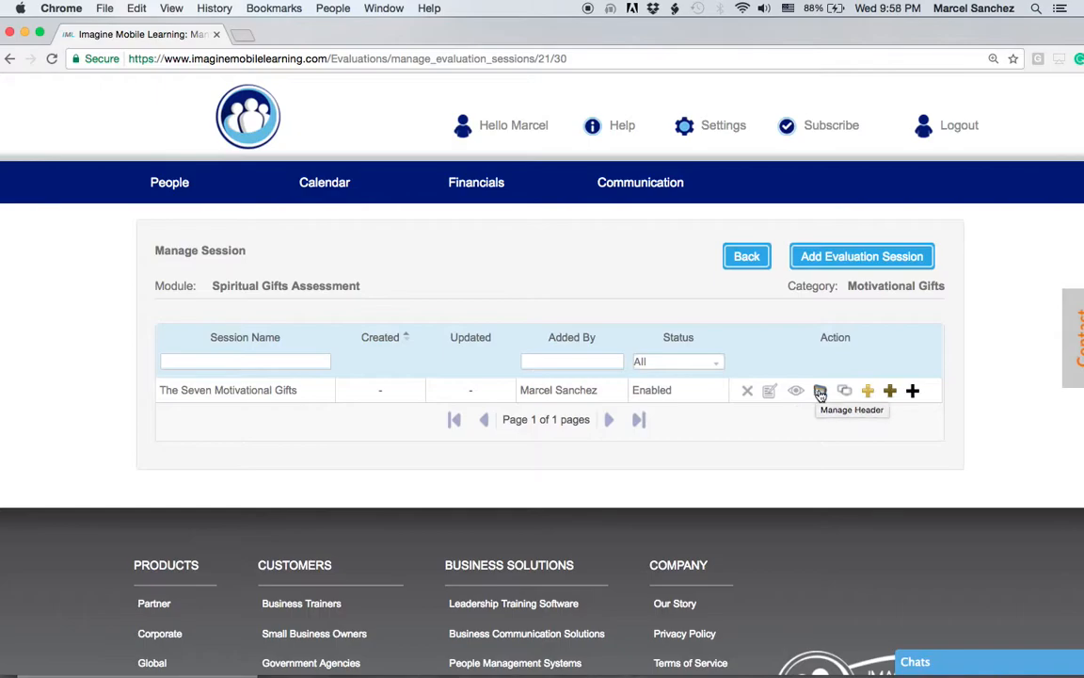
{"action": "left_click", "coordinate": [820, 391]}
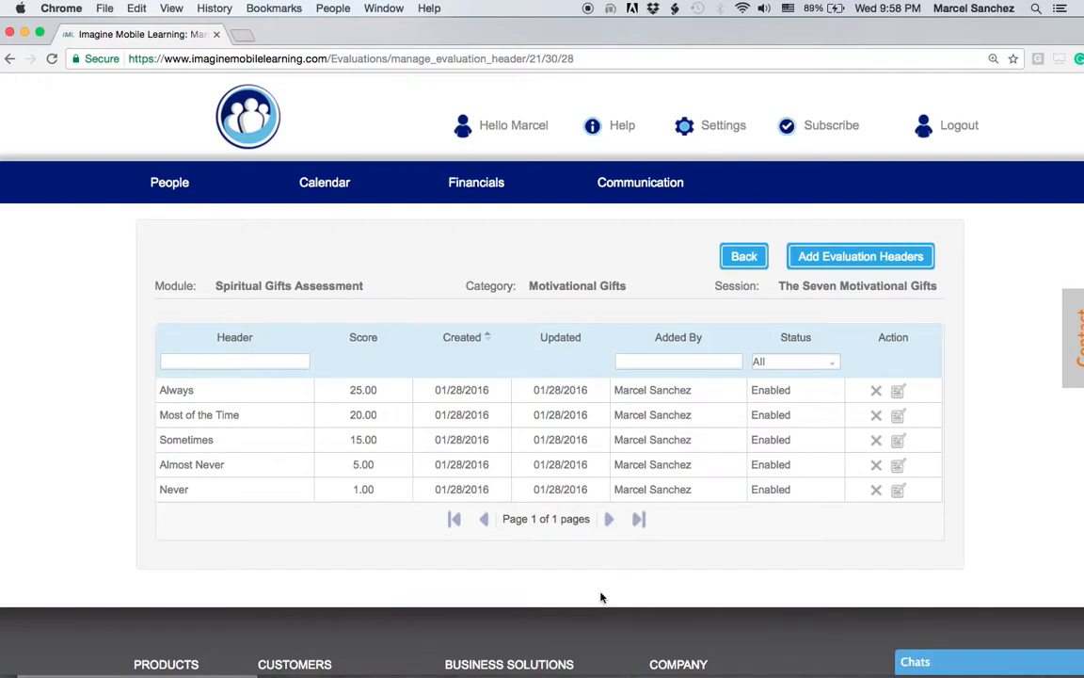
{"action": "left_click_drag", "start_coordinate": [199, 395], "coordinate": [152, 393]}
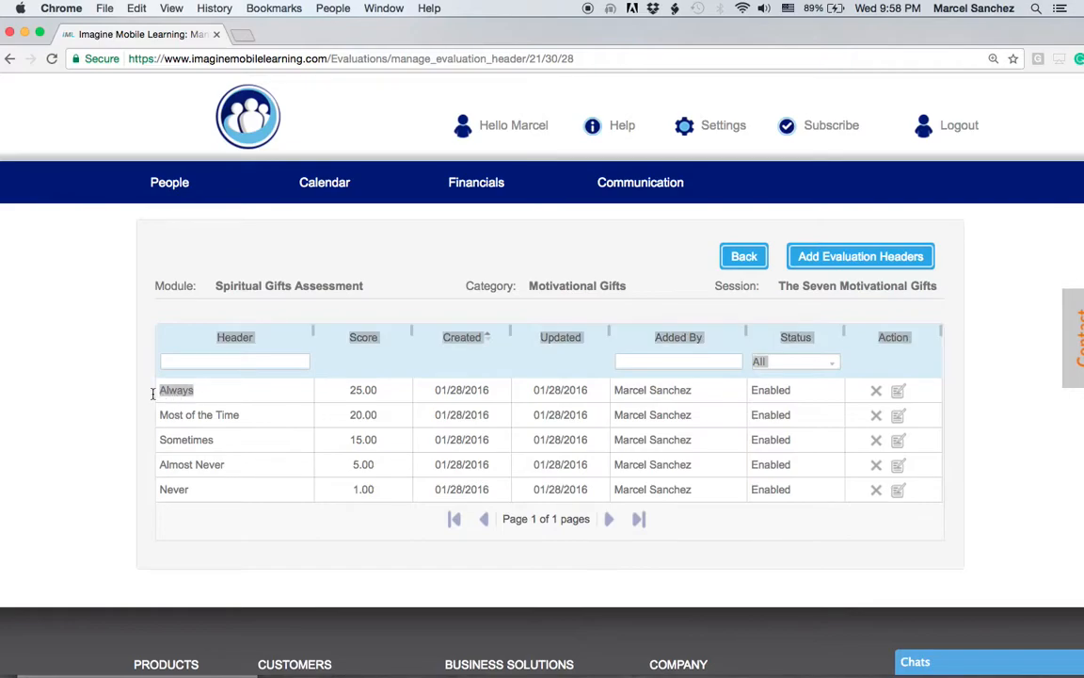
{"action": "left_click", "coordinate": [160, 394]}
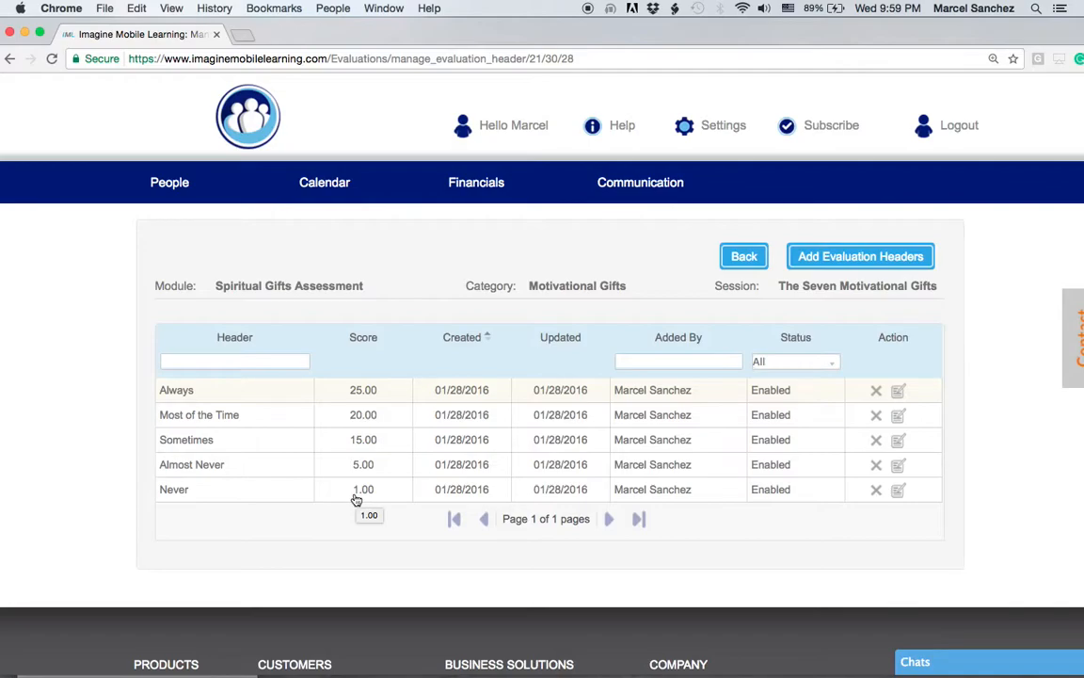
View the title and score fields for adding a new evaluation header, cancel, and return to the session list
{"action": "left_click", "coordinate": [867, 258]}
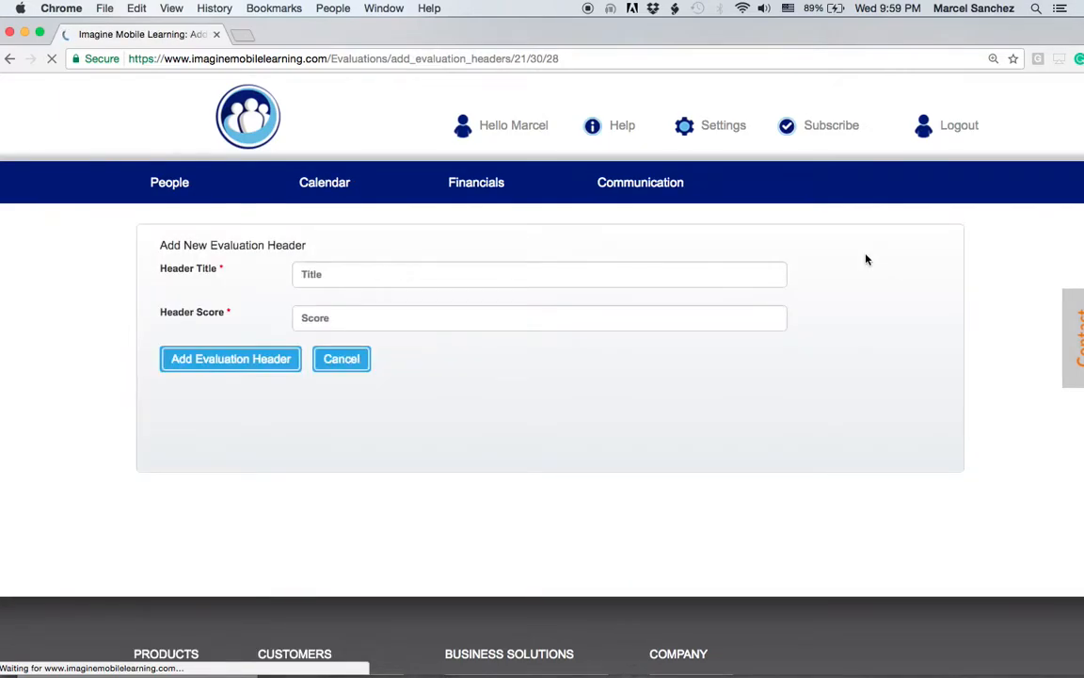
{"action": "left_click", "coordinate": [320, 319]}
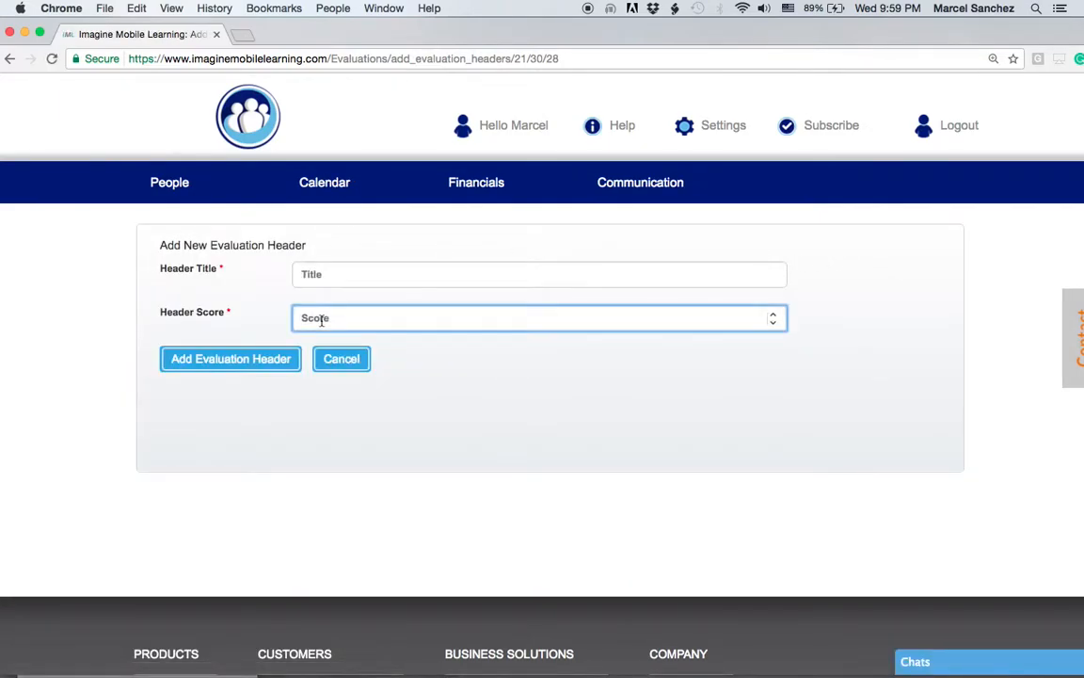
{"action": "left_click", "coordinate": [330, 273]}
{"action": "left_click", "coordinate": [353, 365]}
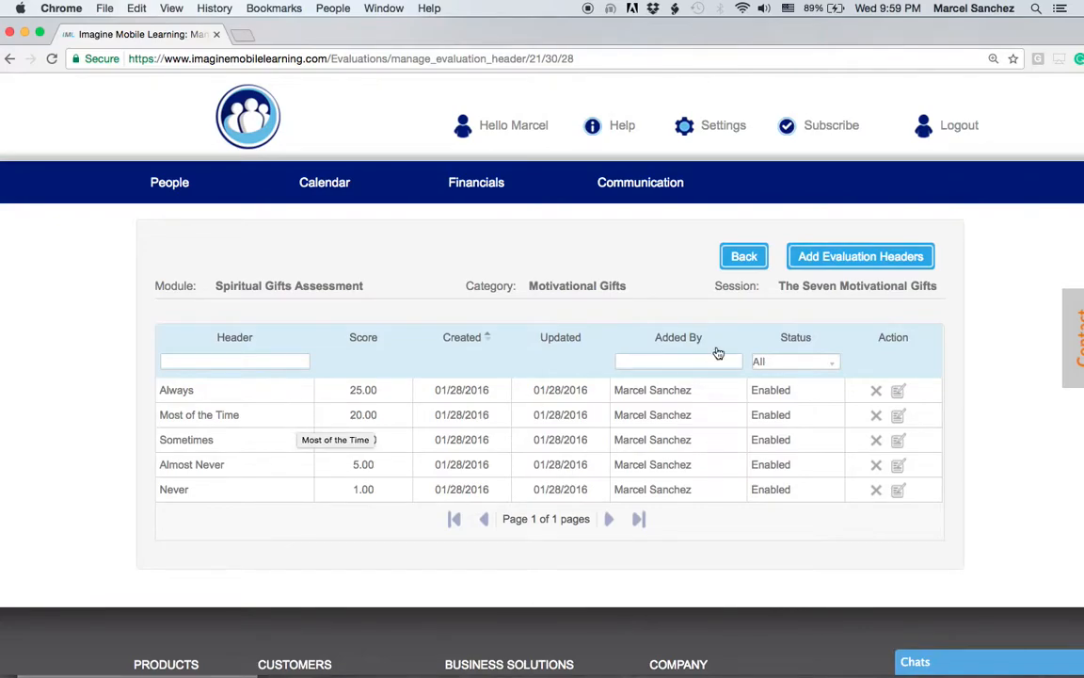
{"action": "left_click", "coordinate": [741, 259]}
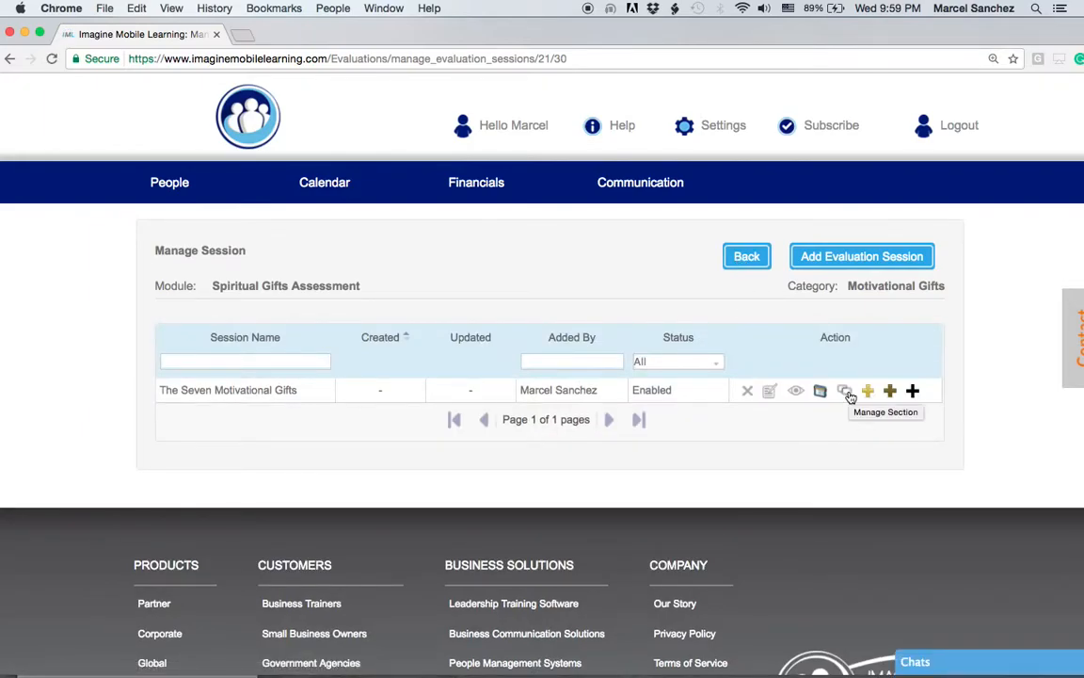
View the sections of The Seven Motivational Gifts session and the Prophecy section's edit form, then return to the session list
{"action": "left_click", "coordinate": [848, 394]}
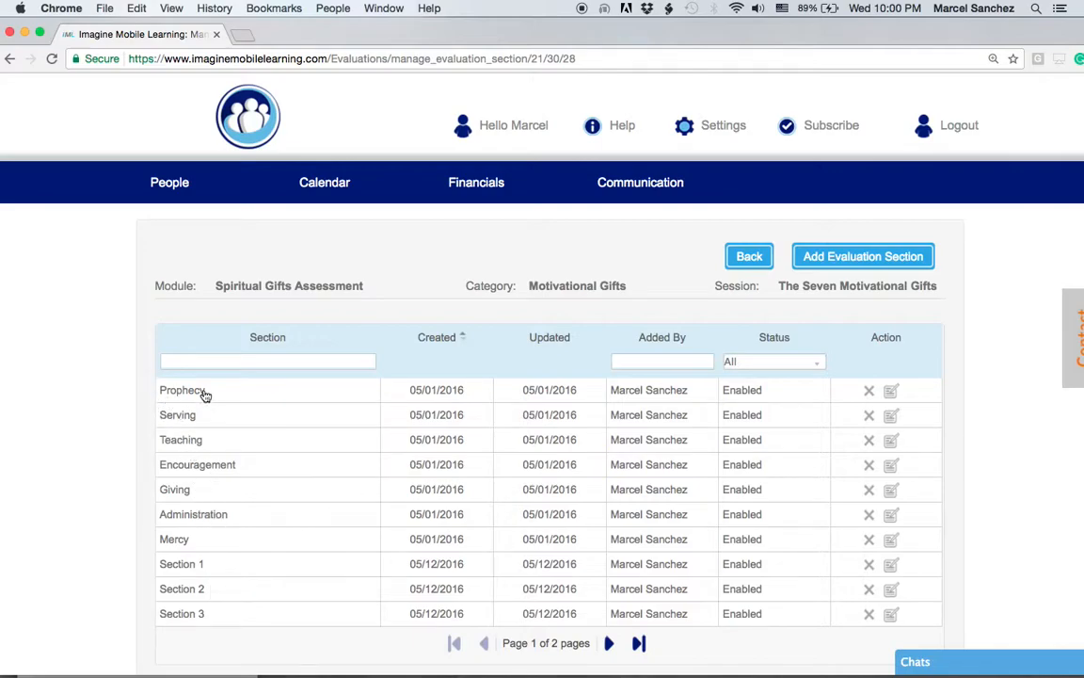
{"action": "left_click", "coordinate": [892, 394]}
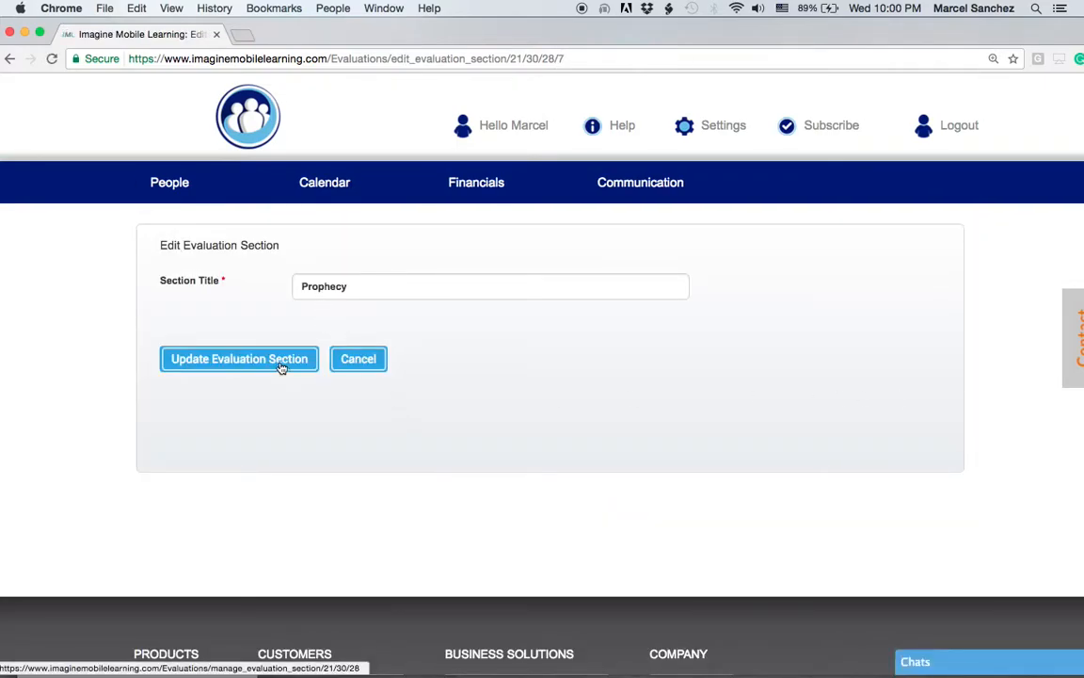
{"action": "left_click", "coordinate": [9, 58]}
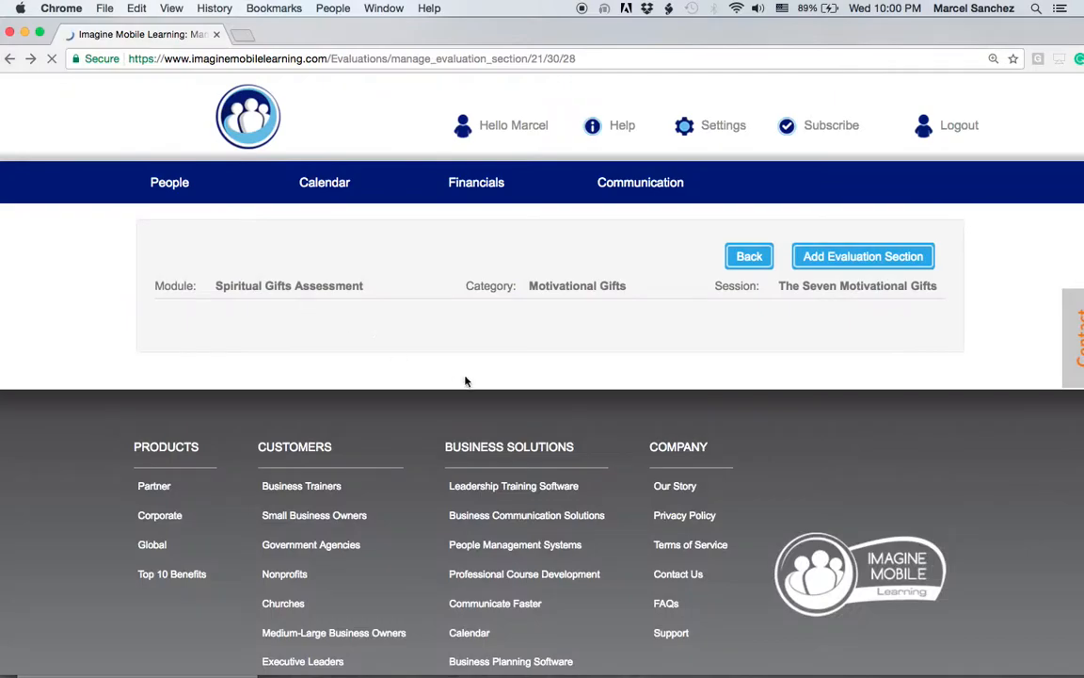
{"action": "left_click", "coordinate": [755, 262]}
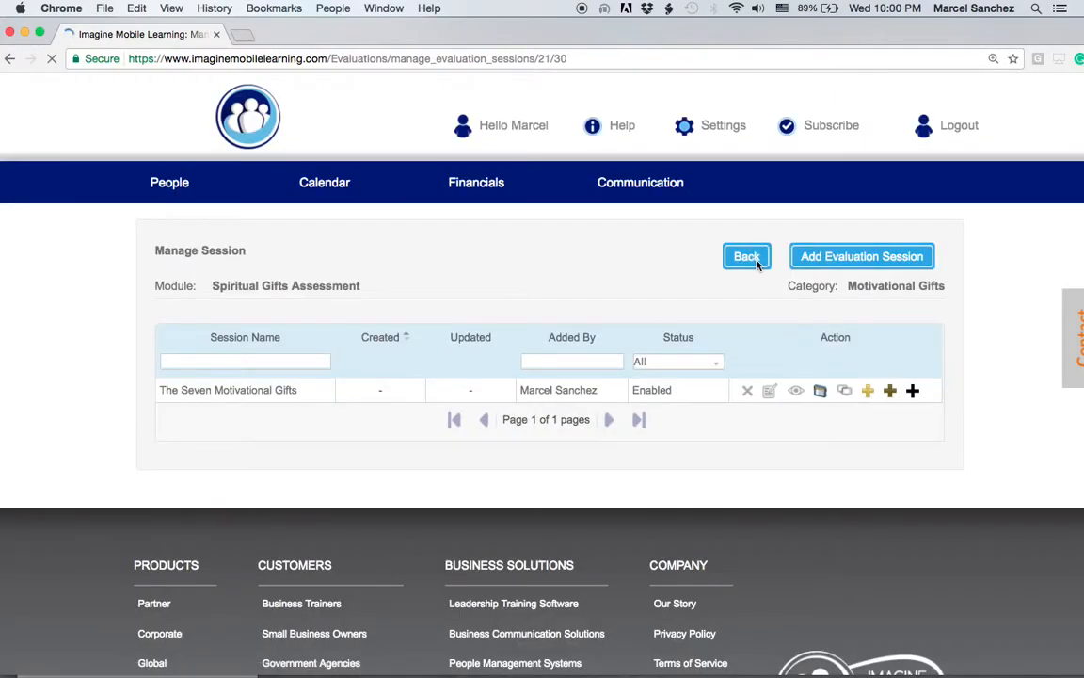
View the session's new-statement form with its section options and the new-header form, leaving both without adding anything
{"action": "left_click", "coordinate": [867, 392]}
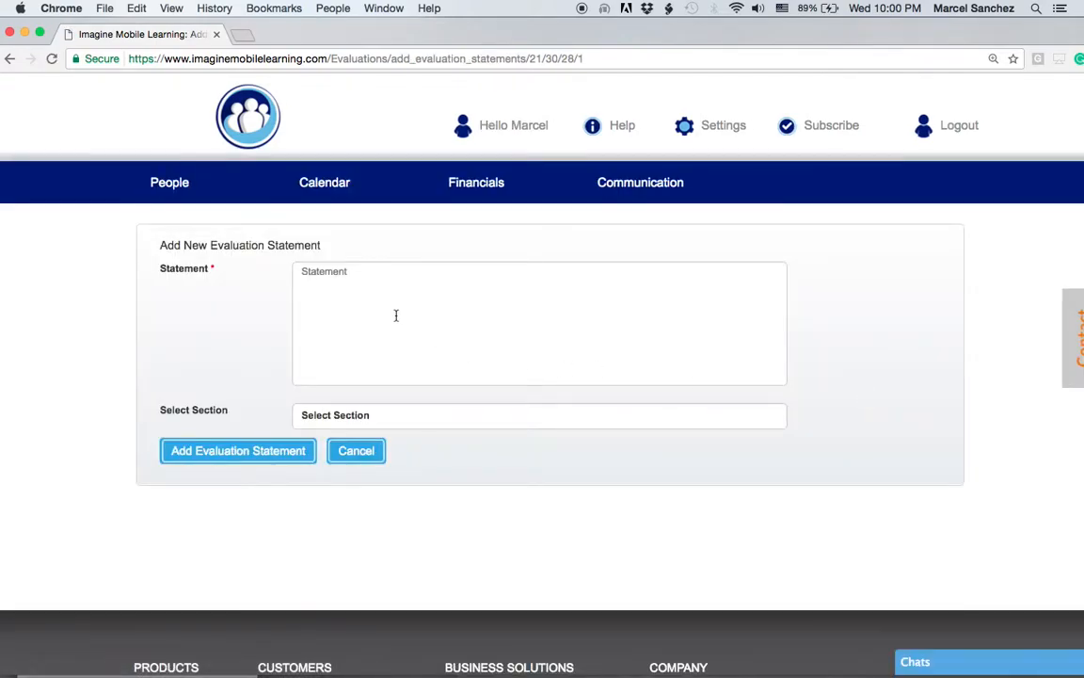
{"action": "left_click", "coordinate": [412, 414]}
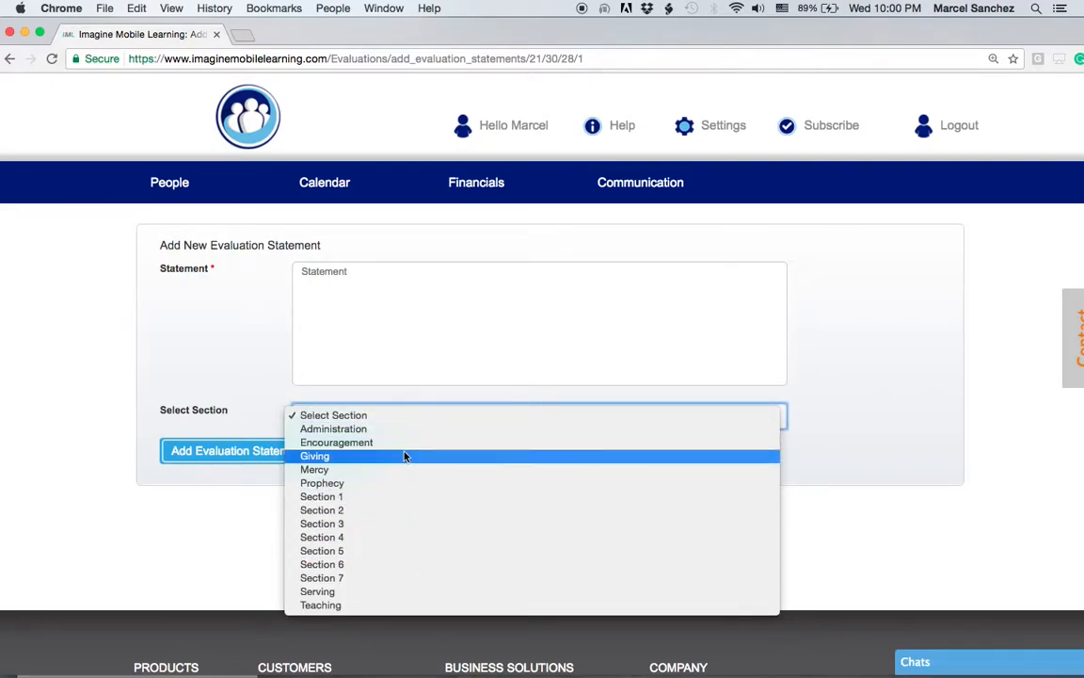
{"action": "left_click", "coordinate": [235, 288]}
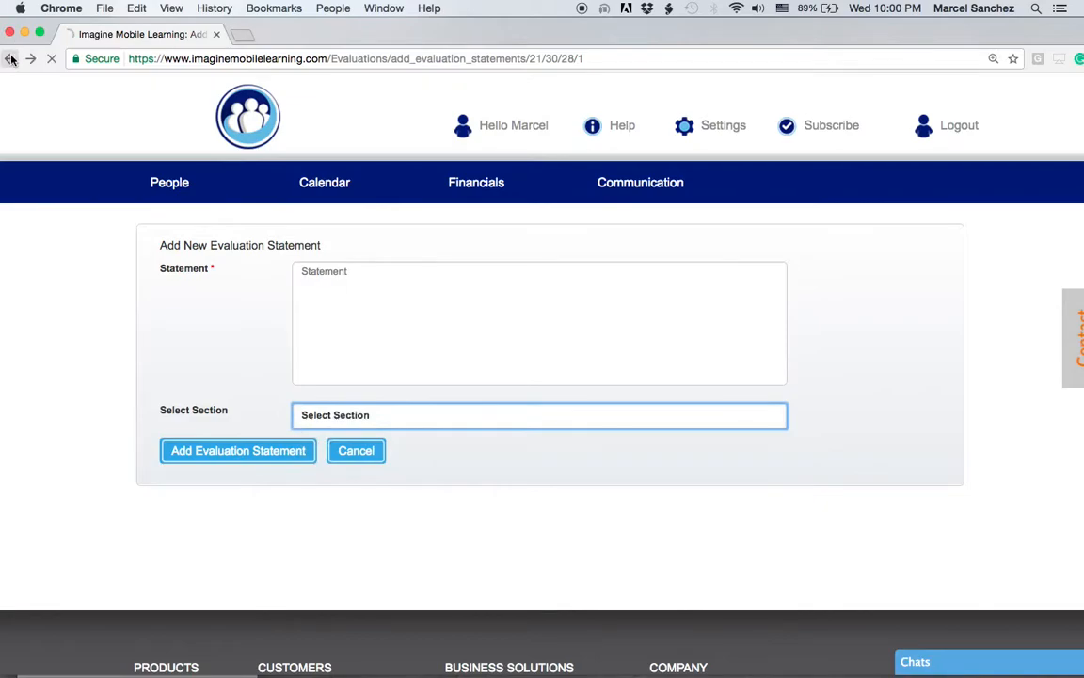
{"action": "left_click", "coordinate": [9, 59]}
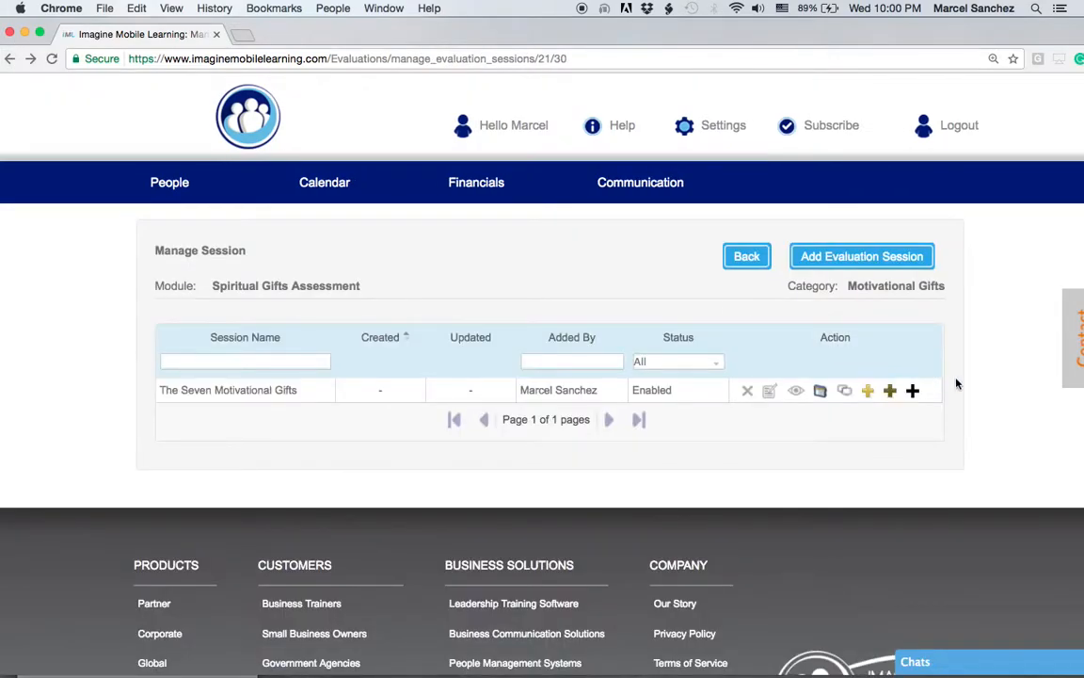
{"action": "left_click", "coordinate": [892, 392]}
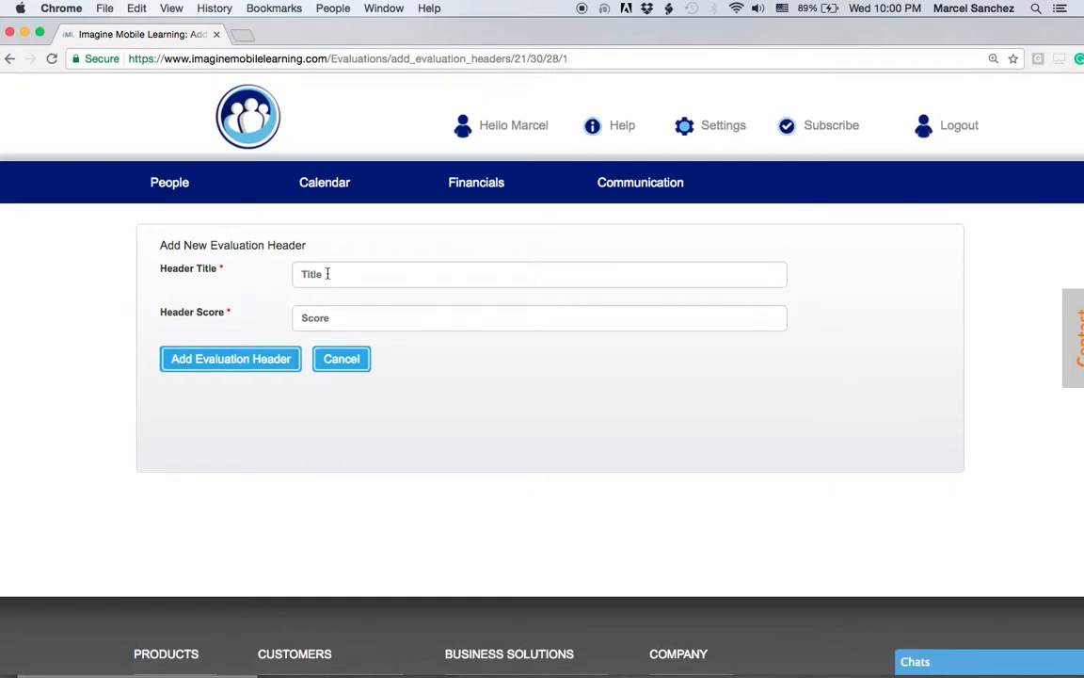
{"action": "left_click", "coordinate": [10, 58]}
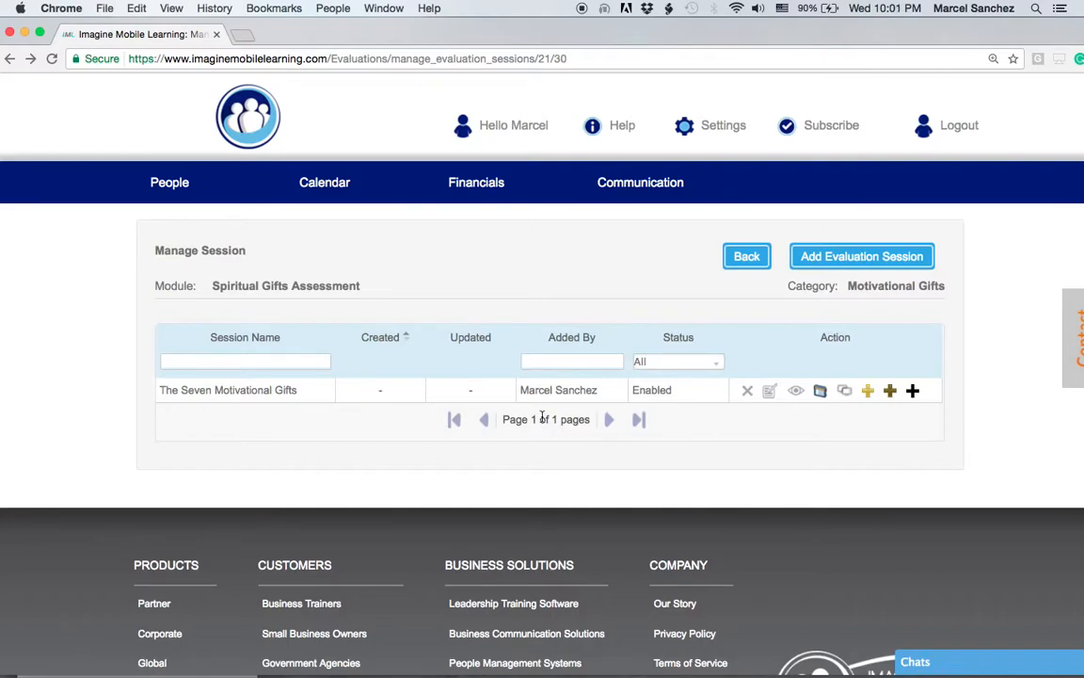
Go back through the category and module lists to the People Evaluations page
{"action": "left_click", "coordinate": [742, 263]}
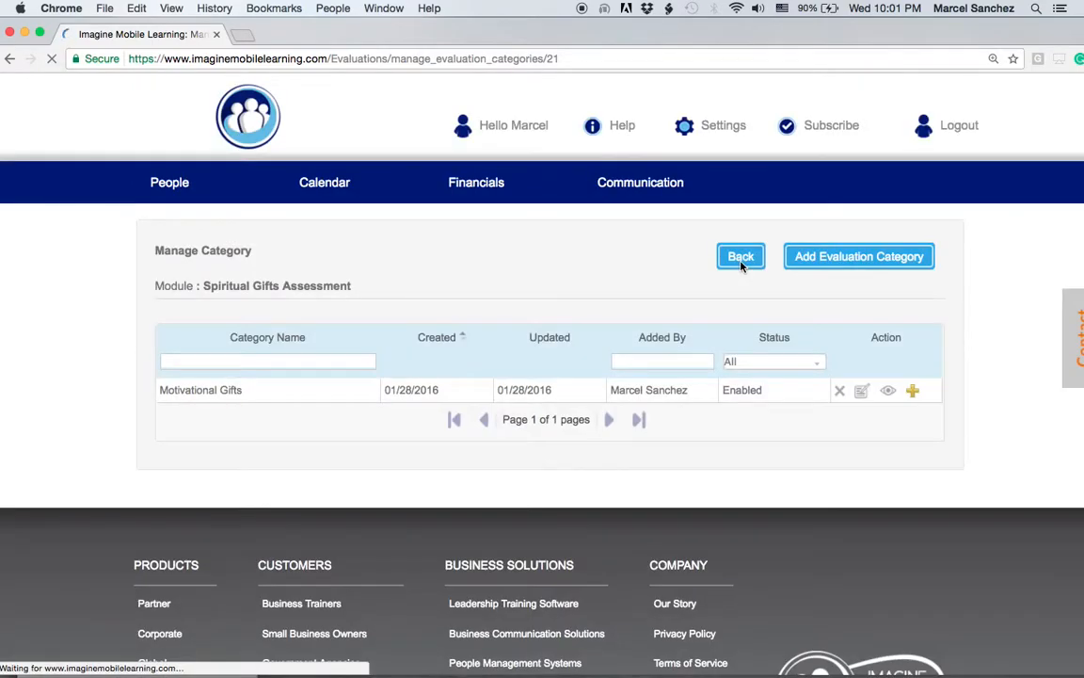
{"action": "left_click", "coordinate": [741, 264]}
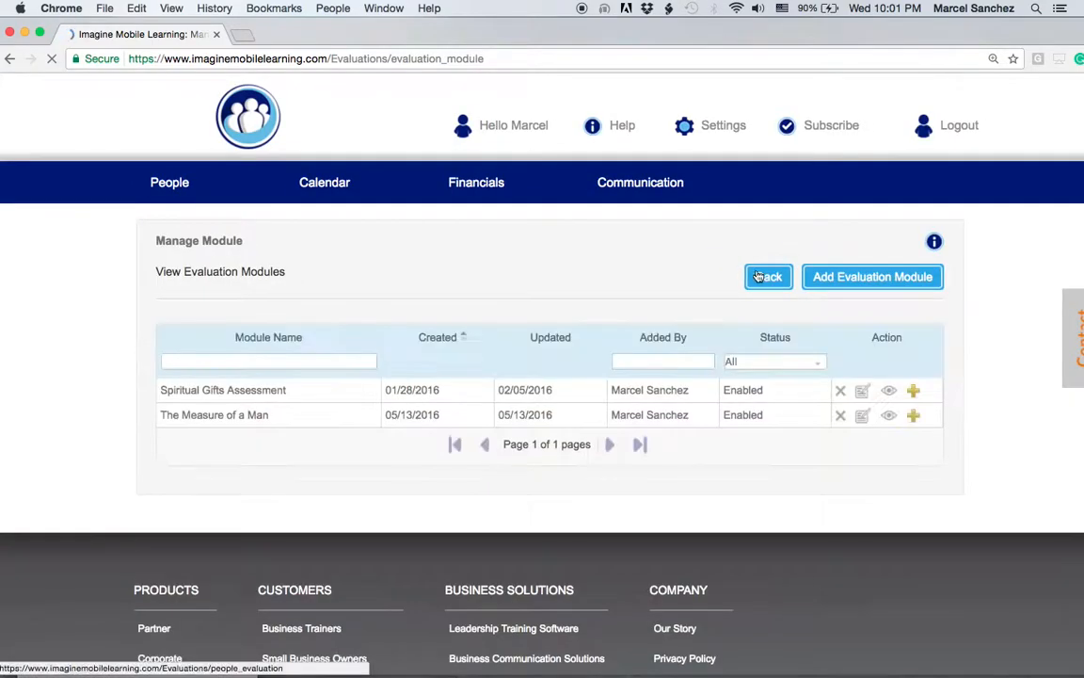
{"action": "left_click", "coordinate": [767, 275]}
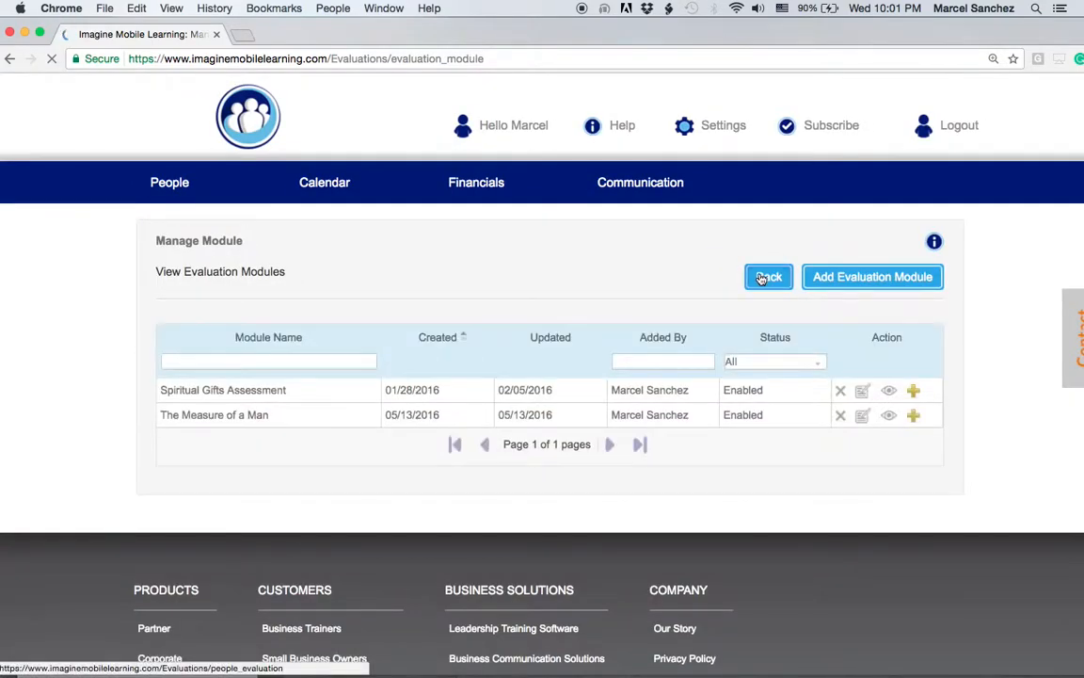
Reopen the evaluation modules list and view the categories of the Spiritual Gifts Assessment module
{"action": "scroll", "coordinate": [810, 356], "scroll_direction": "down", "scroll_amount": 3}
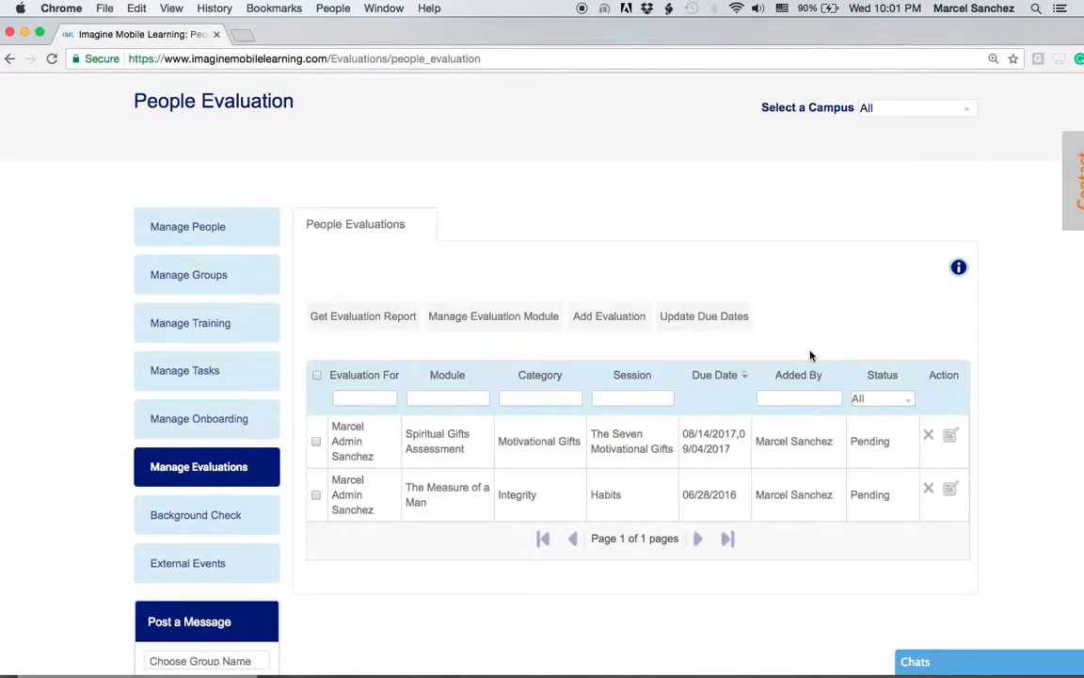
{"action": "left_click", "coordinate": [525, 324]}
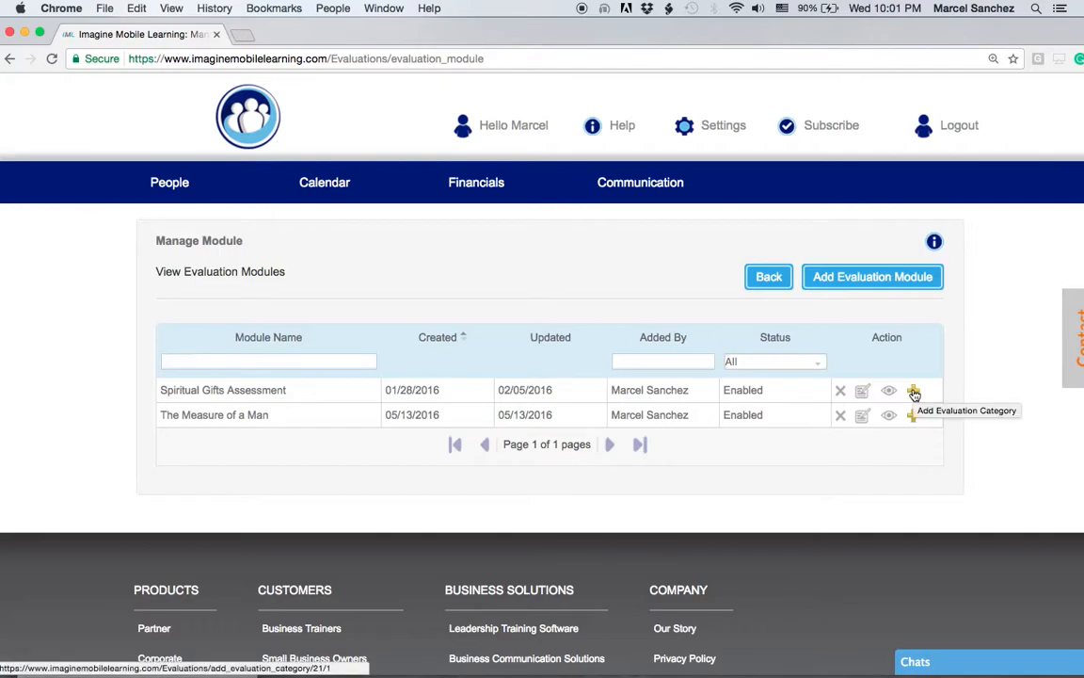
{"action": "left_click", "coordinate": [890, 393]}
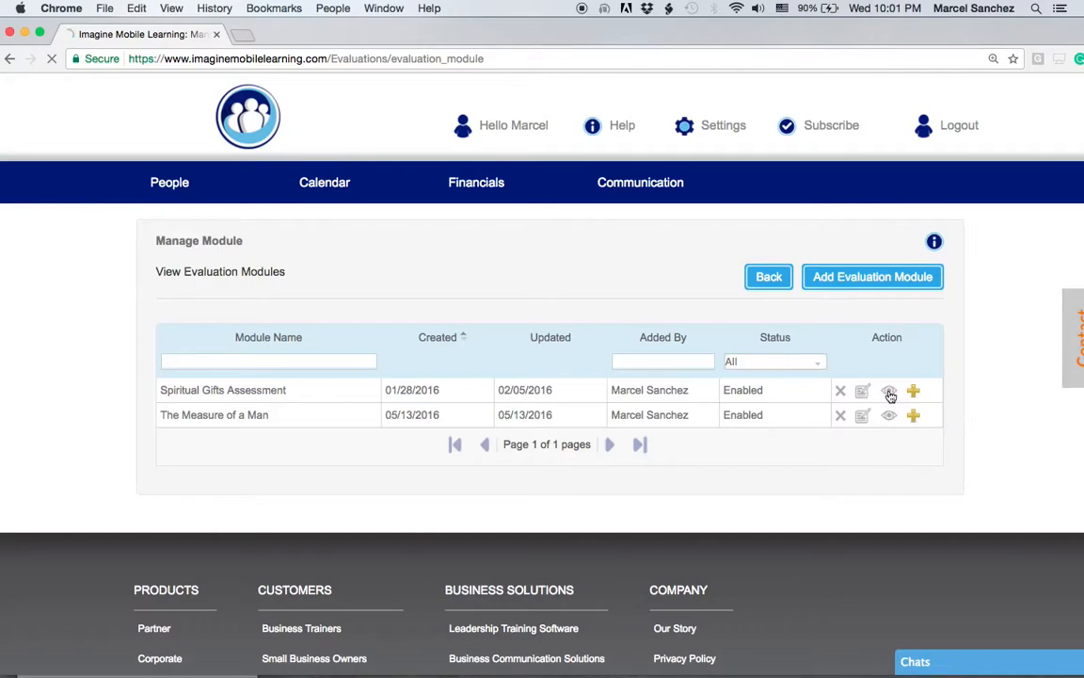